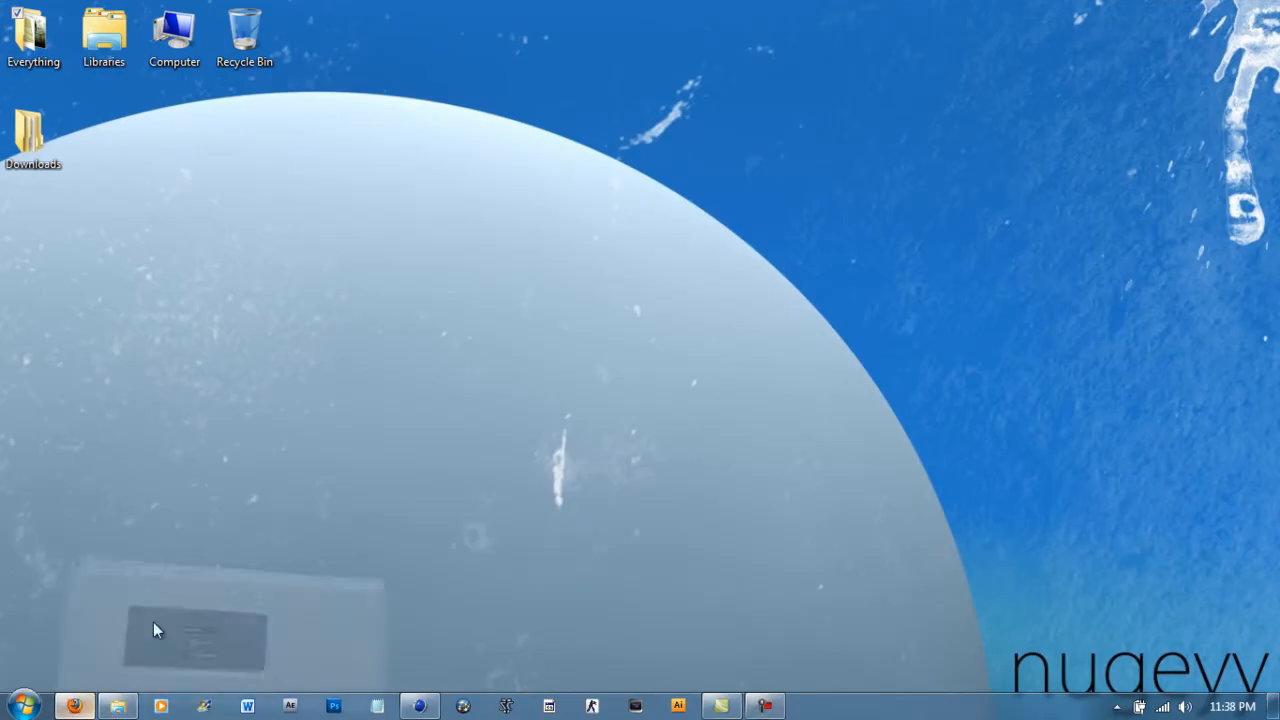
Switch to Firefox and watch the sample 3D intro video on the YouTube channel page.
click(242, 566)
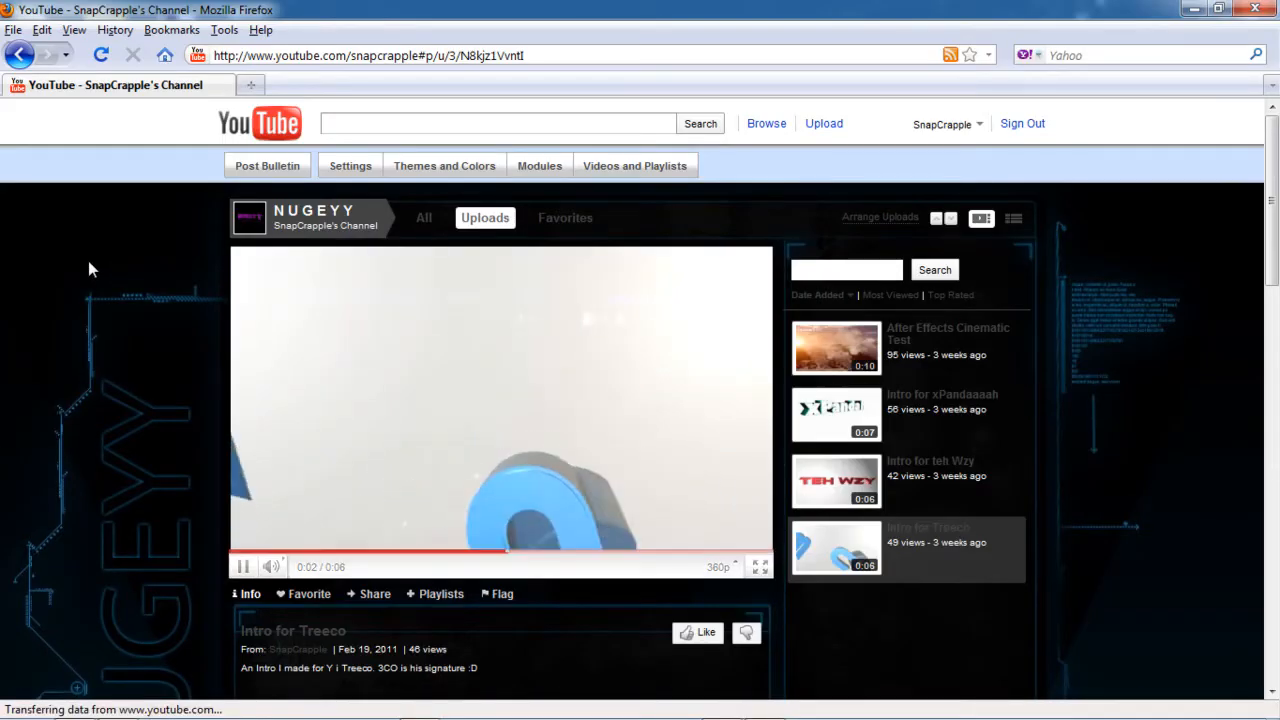
click(262, 442)
click(1196, 9)
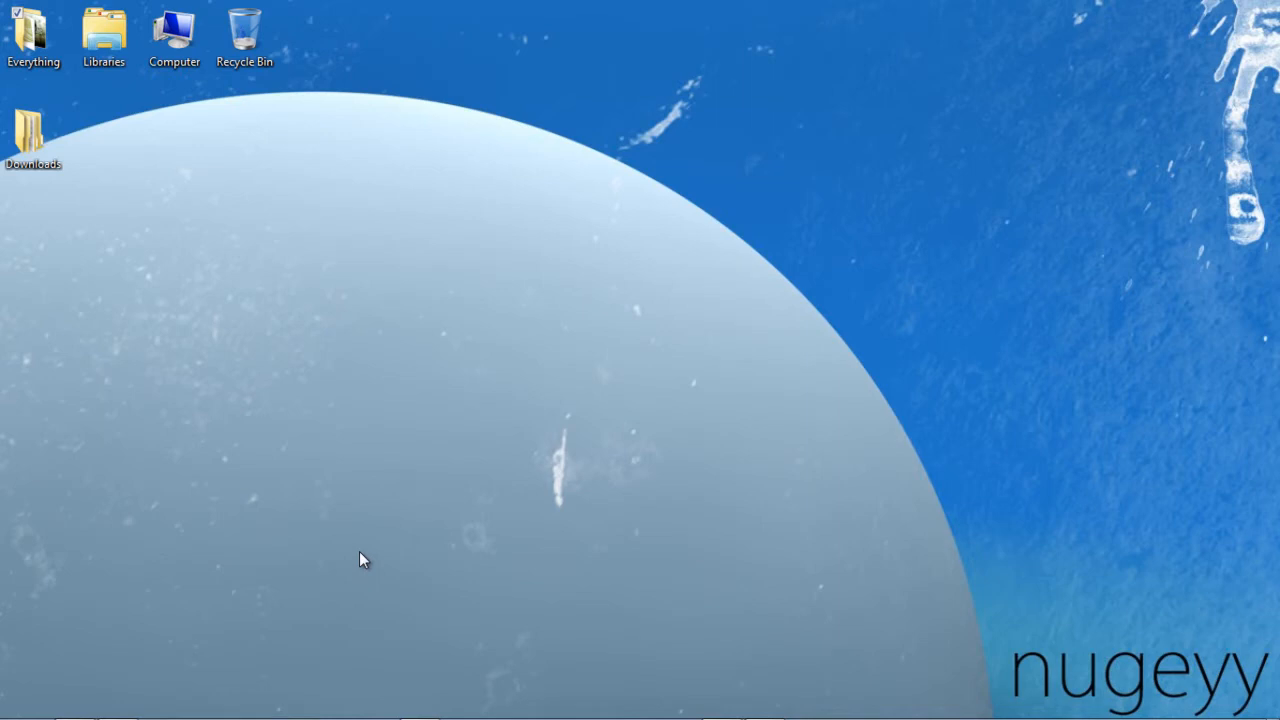
Switch to CINEMA 4D and add a MoGraph Text Object reading NUGEYY.
click(403, 709)
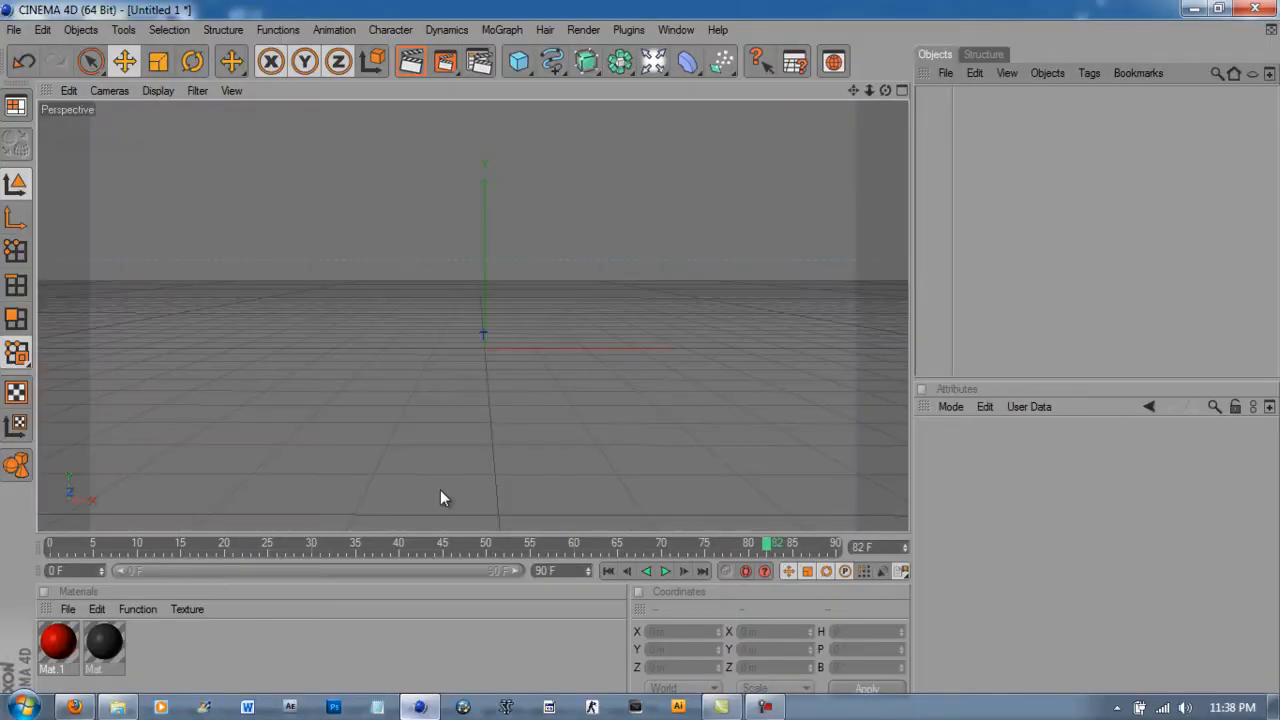
click(500, 30)
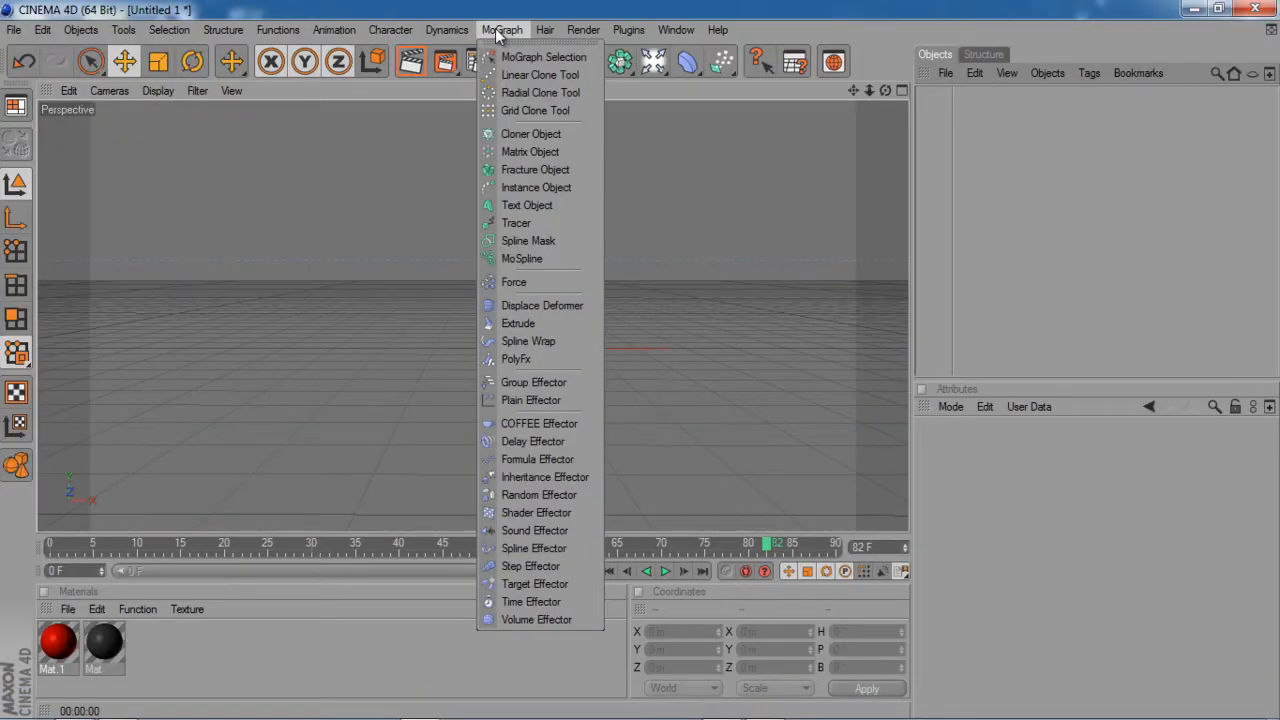
click(527, 205)
text(NUGEYY)
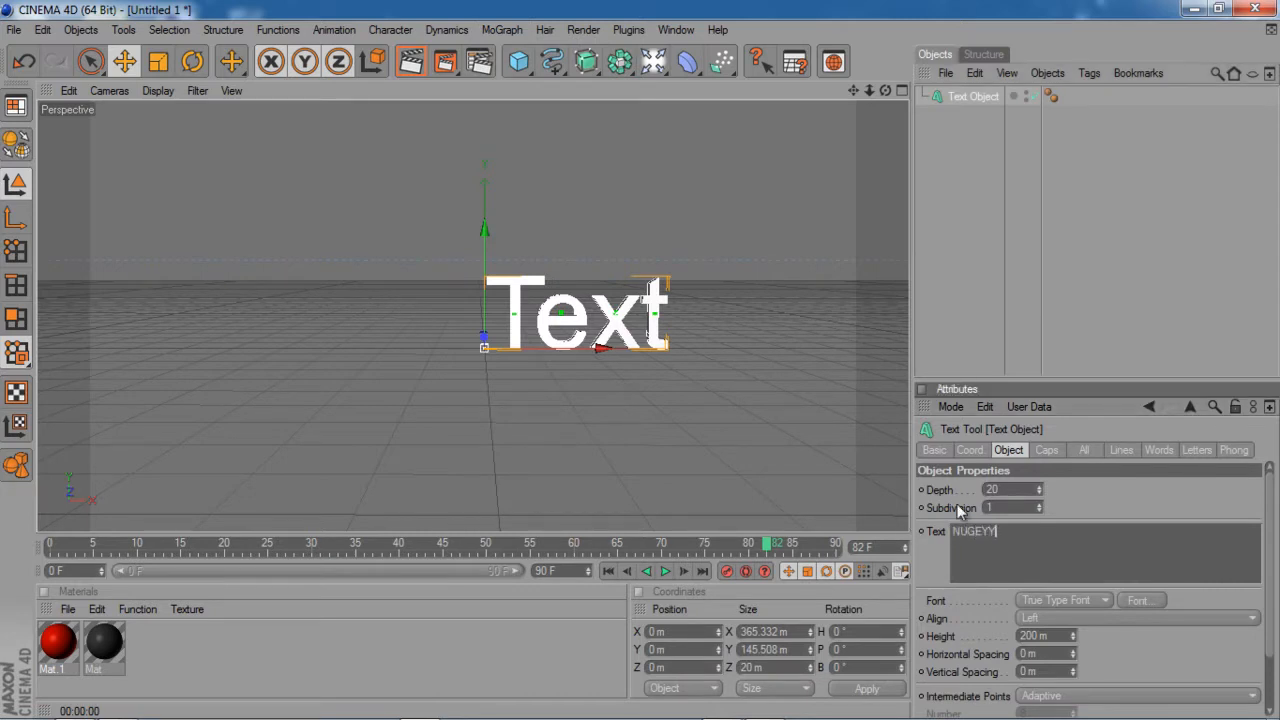
Set the font of the NUGEYY text to Ash.
click(1134, 600)
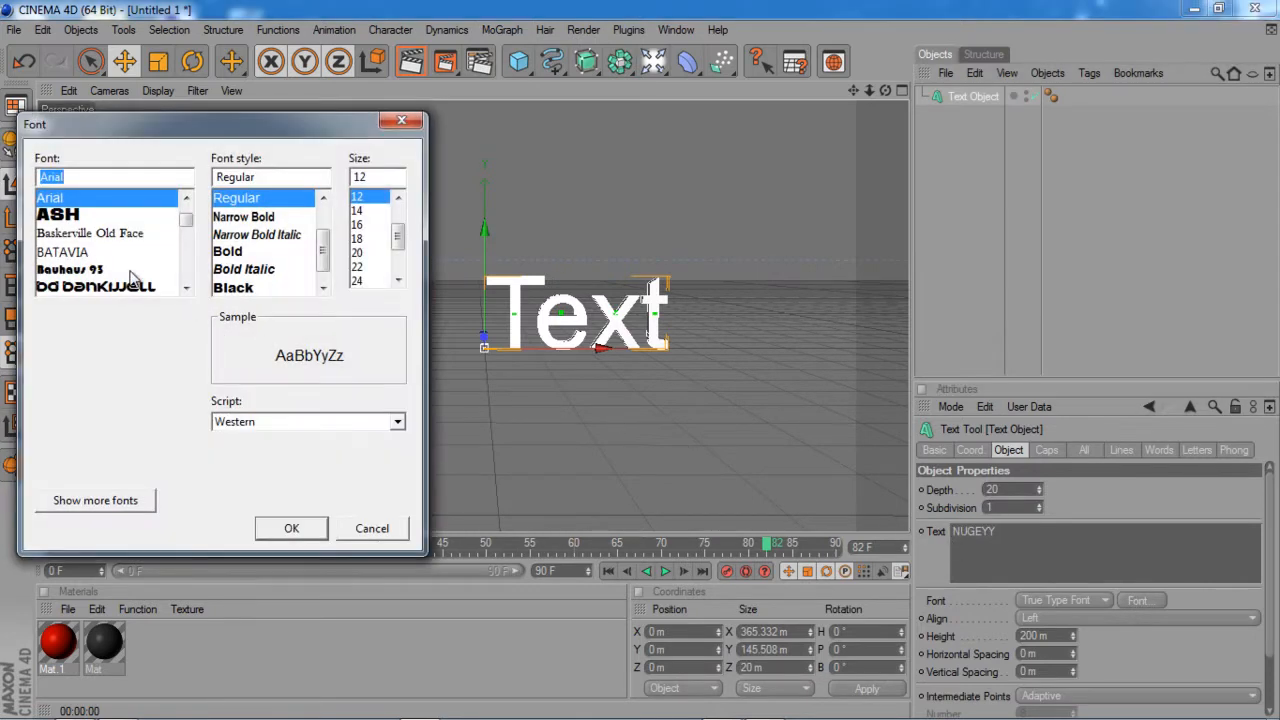
click(64, 216)
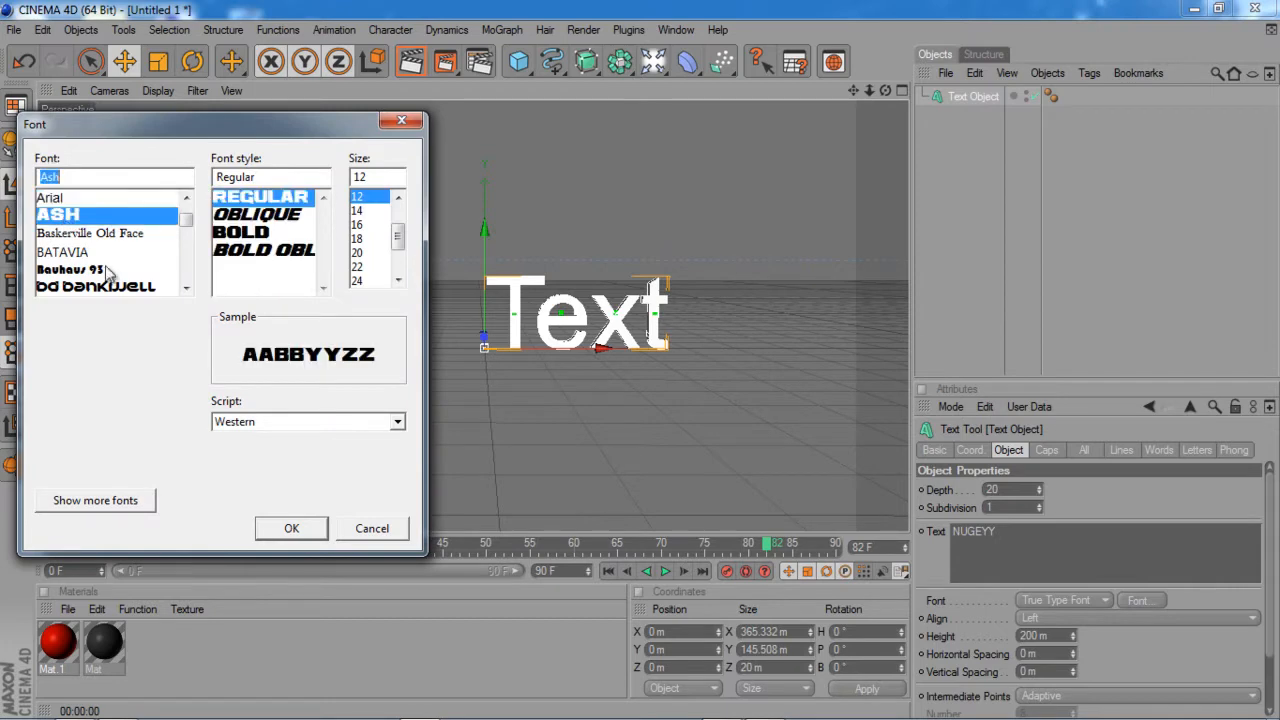
click(291, 528)
Move the text along X to about -710 m and set its depth to 150.
drag(596, 352, 241, 350)
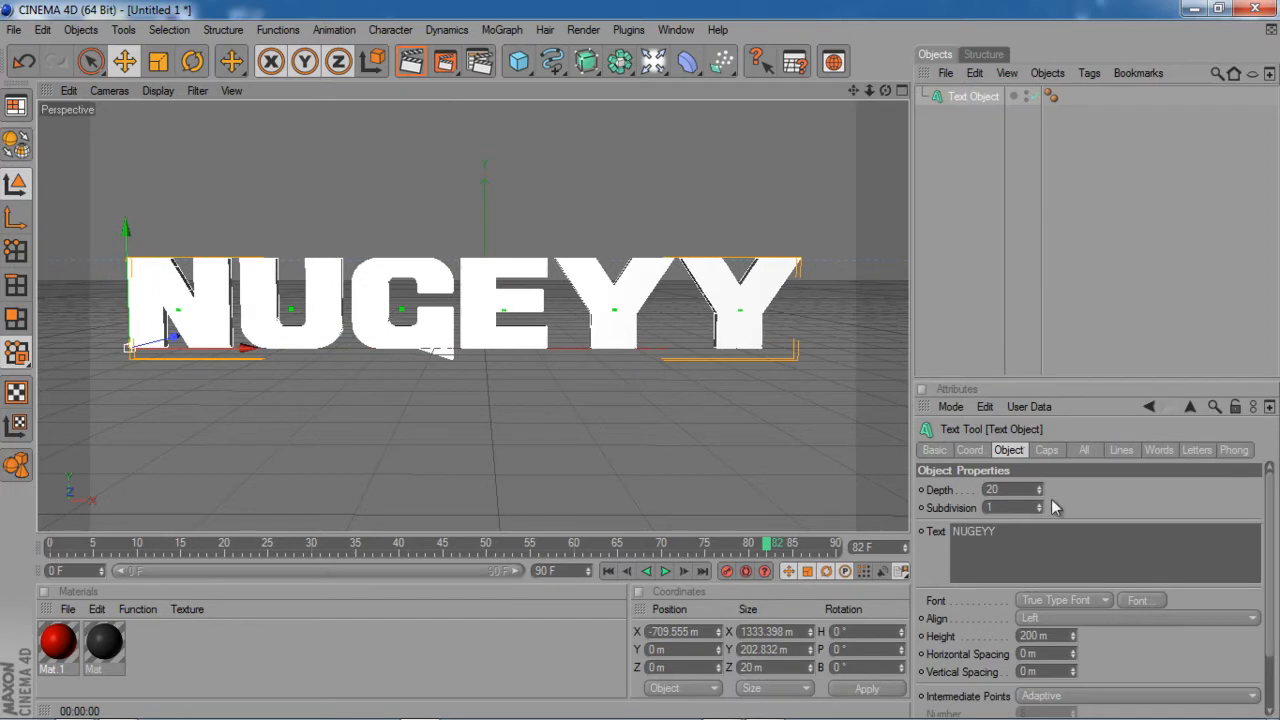
drag(1017, 491, 869, 491)
text(150)
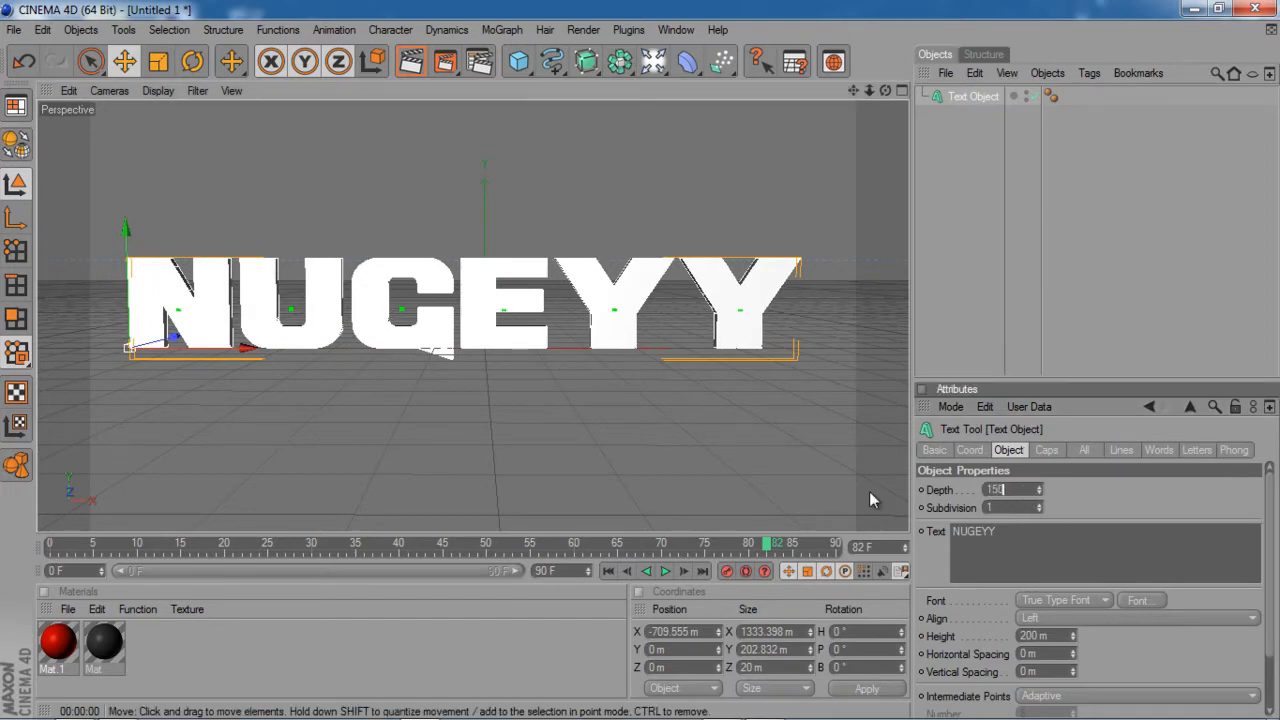
Give the text Fillet Cap for both start and end caps, with the 1 Step fillet type.
click(1045, 450)
click(1027, 488)
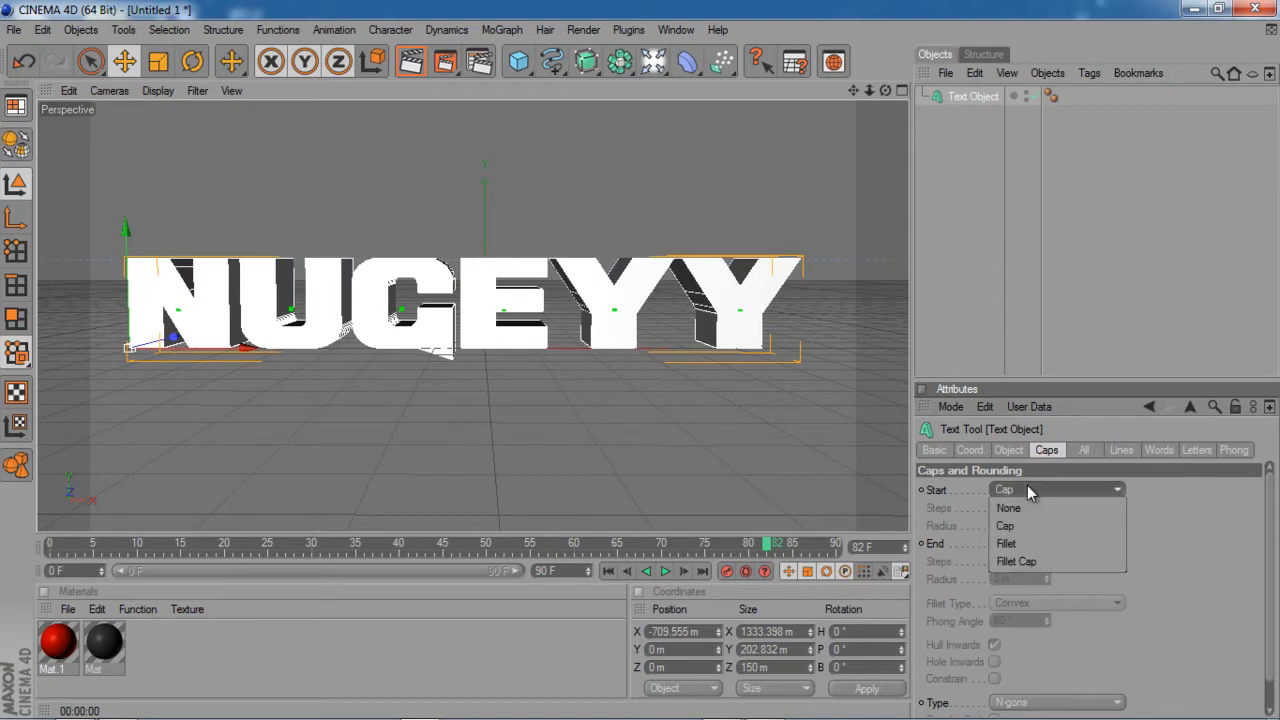
click(1015, 563)
click(1005, 544)
click(1012, 616)
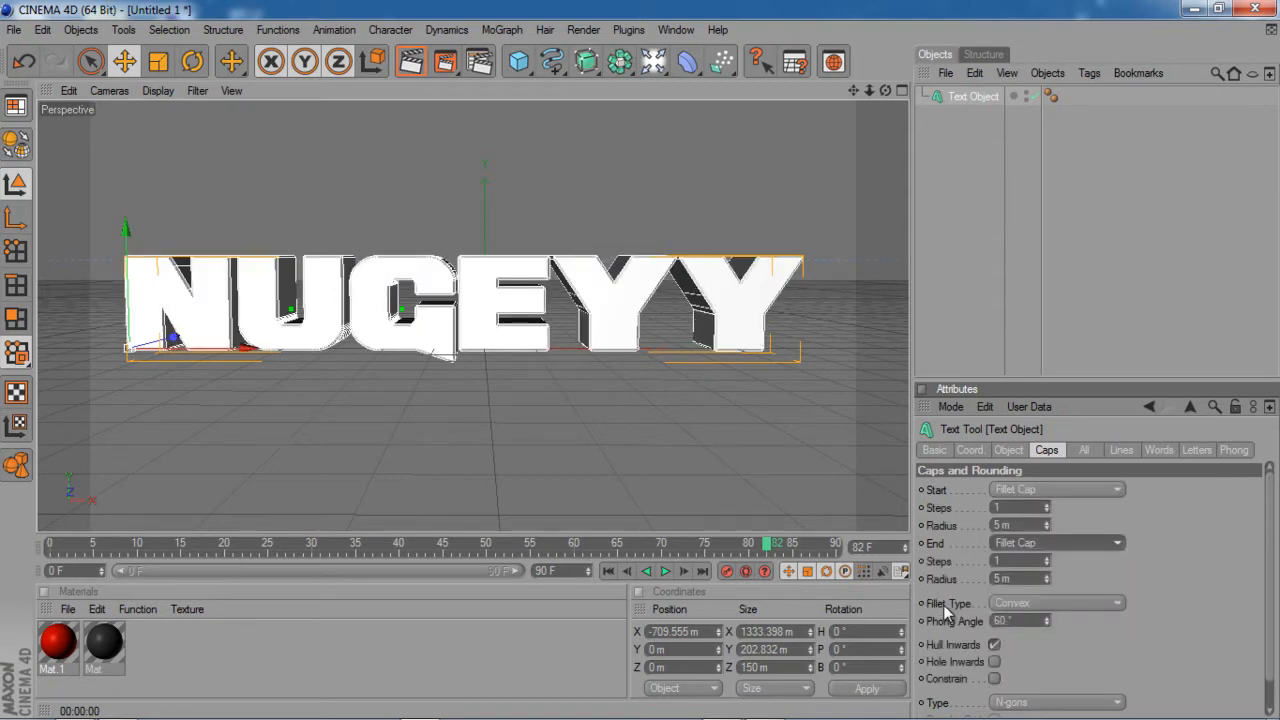
click(1012, 606)
click(1010, 549)
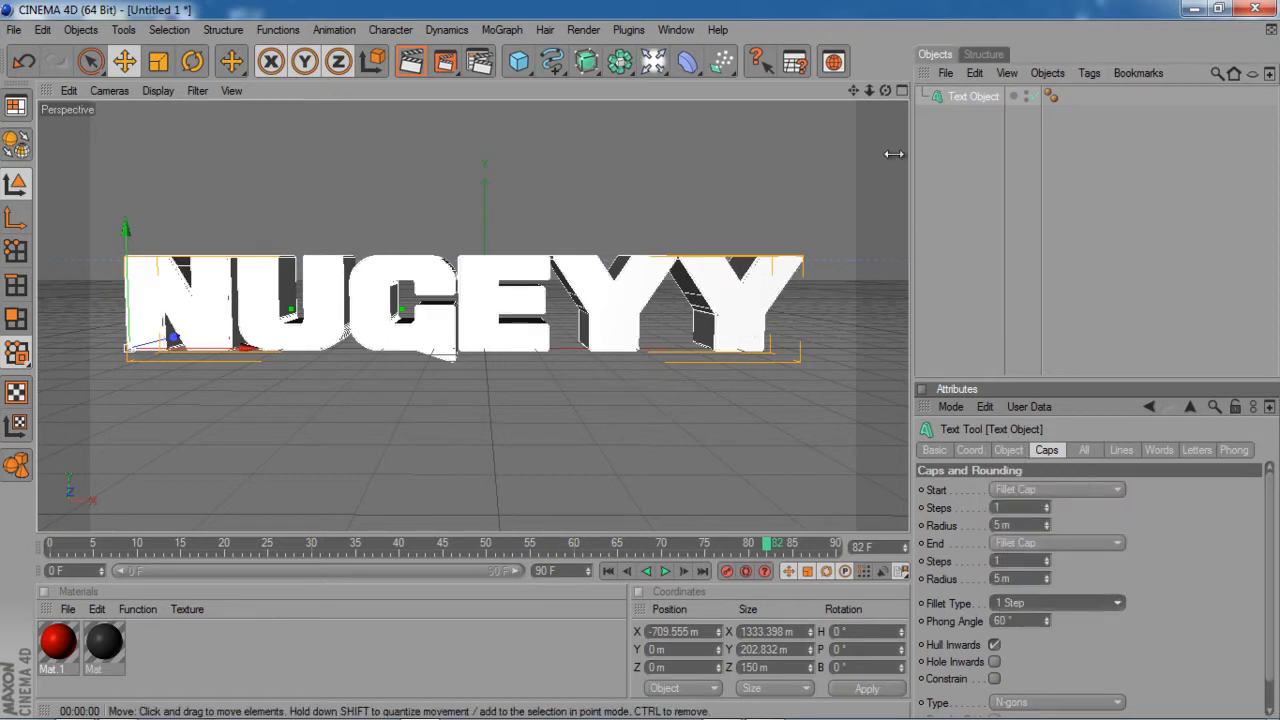
click(1010, 454)
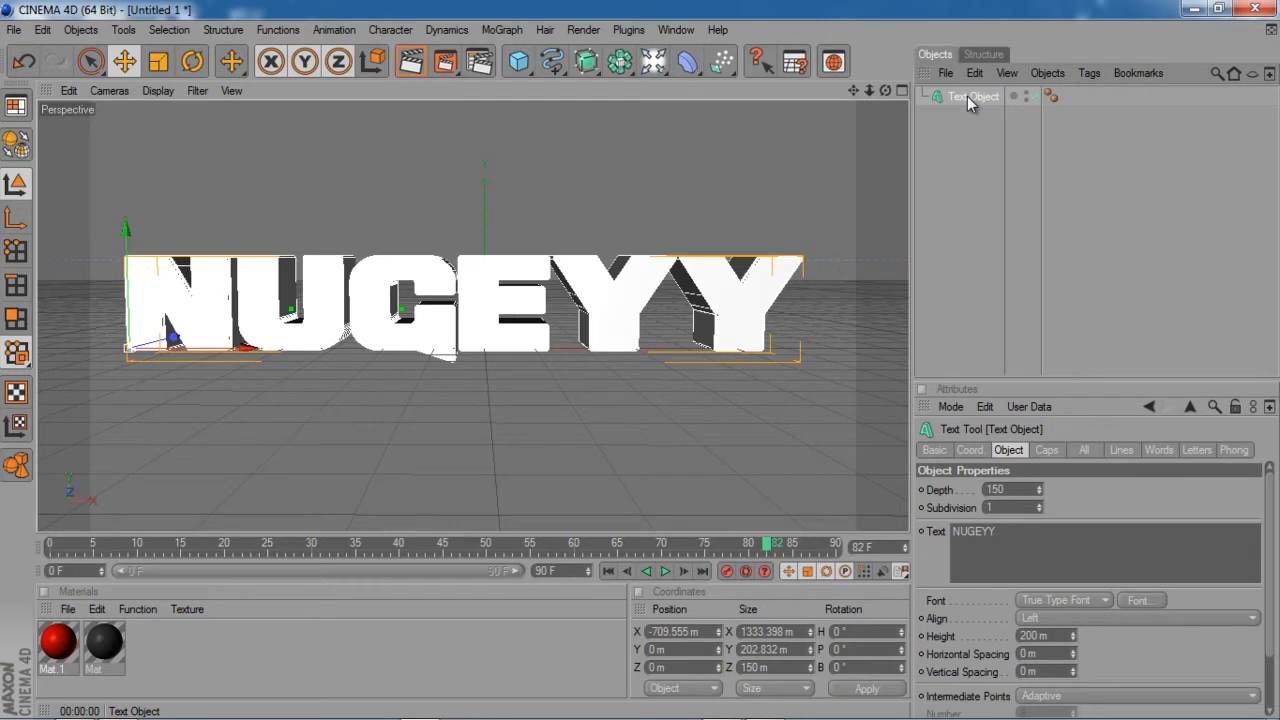
Make the Text Object editable and expand its hierarchy down to the individual letter objects.
key(c)
click(922, 96)
click(933, 116)
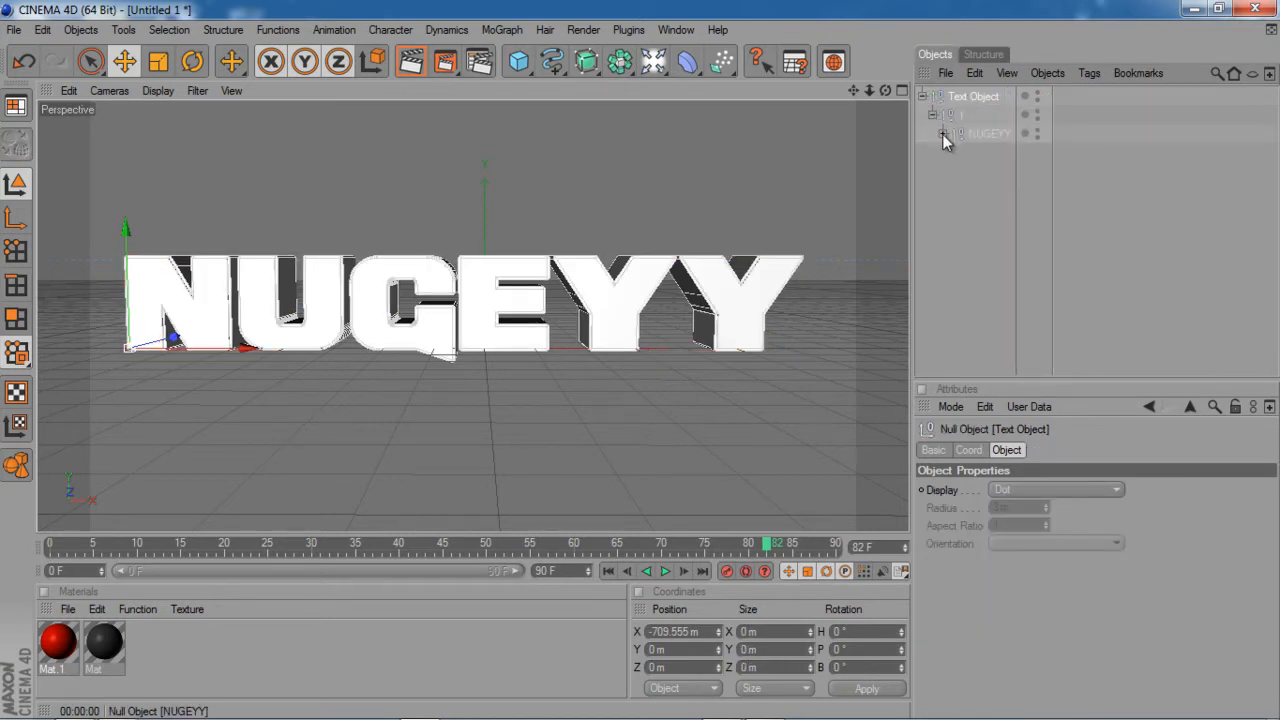
click(942, 133)
Try moving the letters N and U individually and return both to their original positions.
click(982, 155)
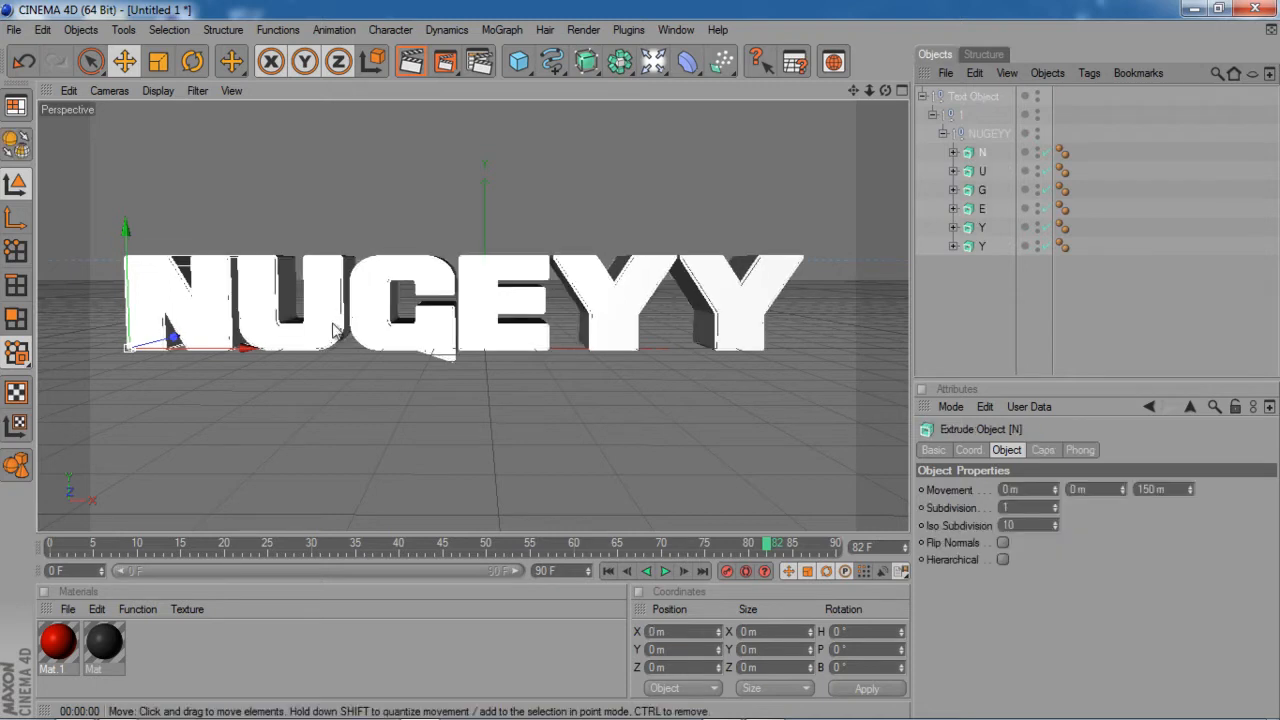
drag(212, 352, 288, 352)
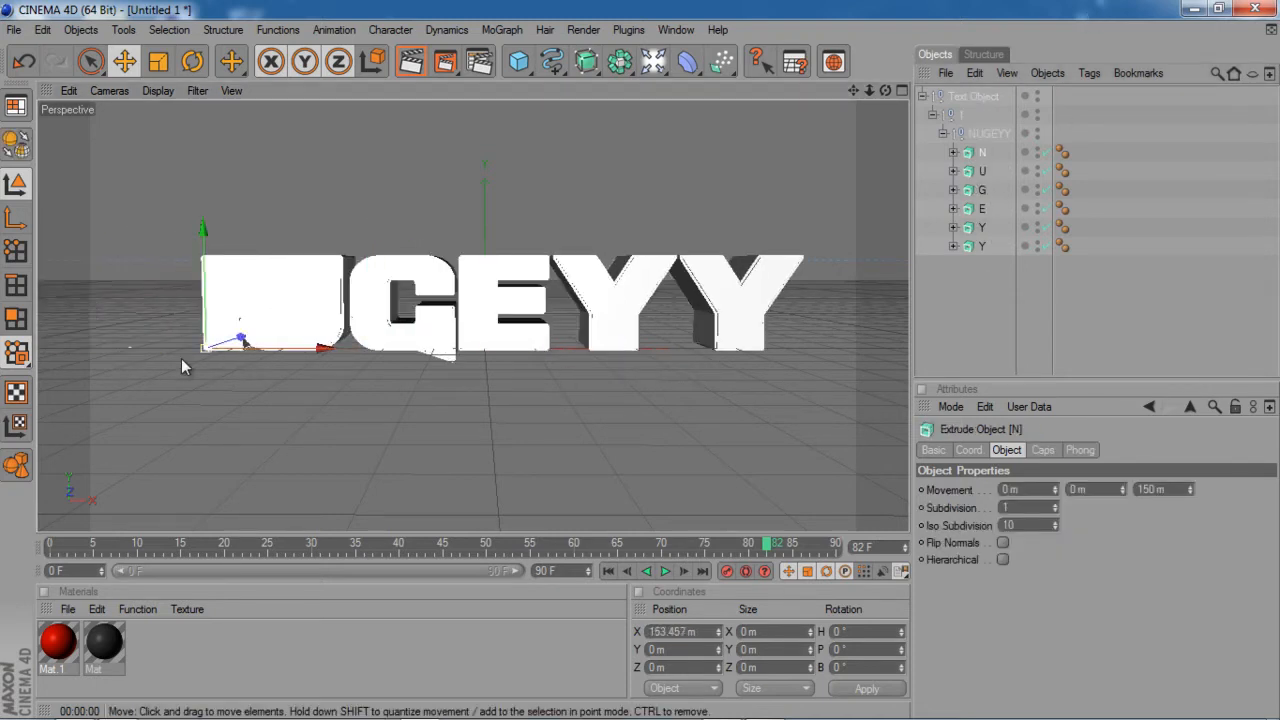
drag(177, 358, 102, 358)
click(298, 275)
drag(239, 234, 259, 222)
key(ctrl+z)
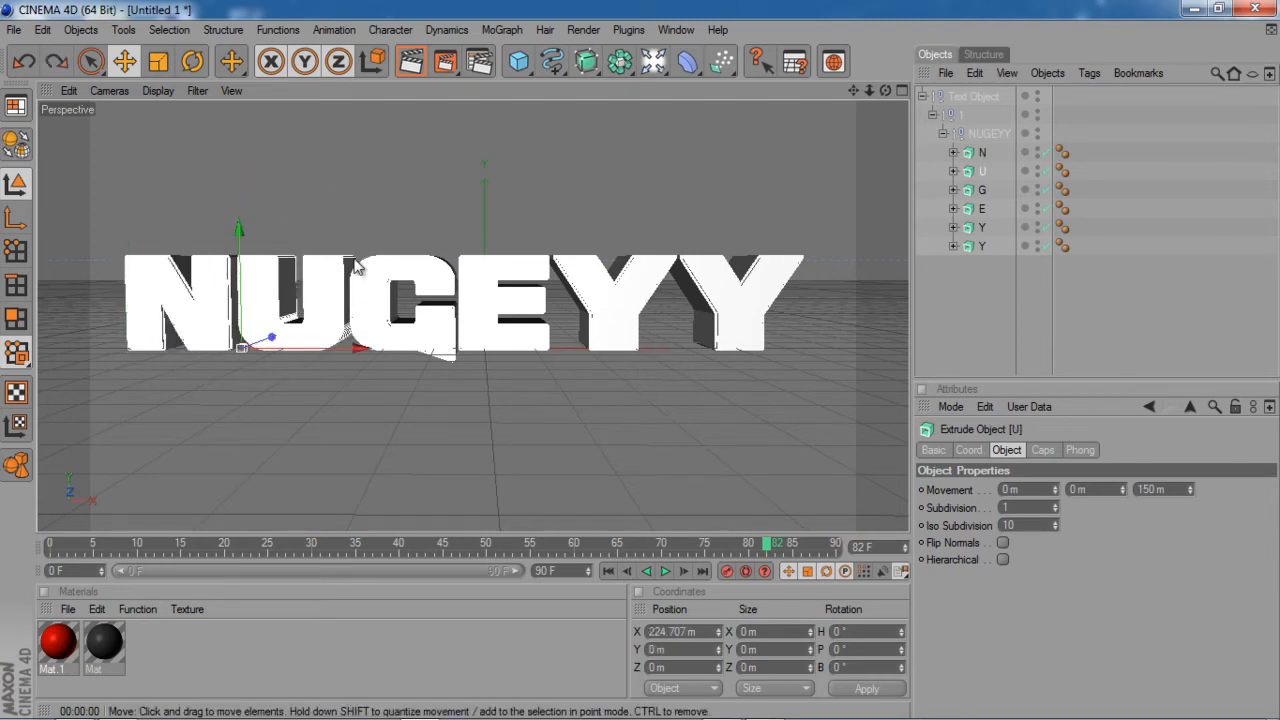
Take all six letter objects out to the top level of the hierarchy and delete the leftover Text Object null.
click(982, 153)
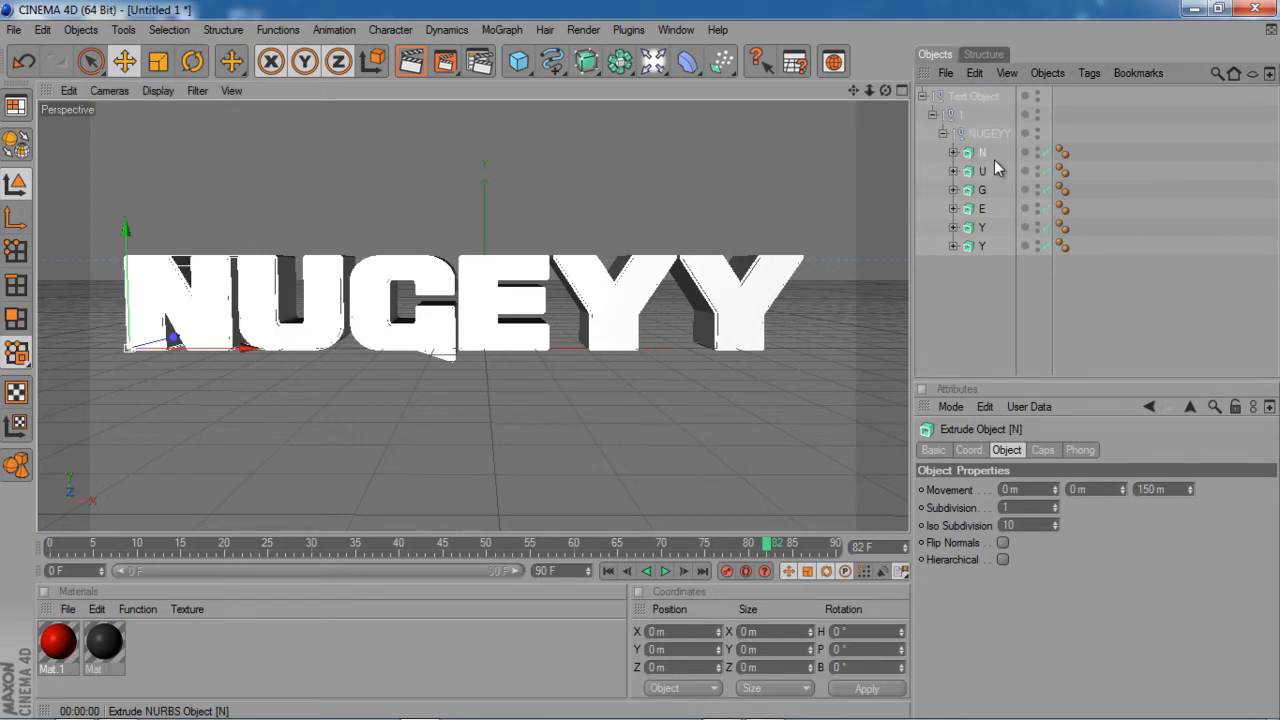
shift+click(985, 245)
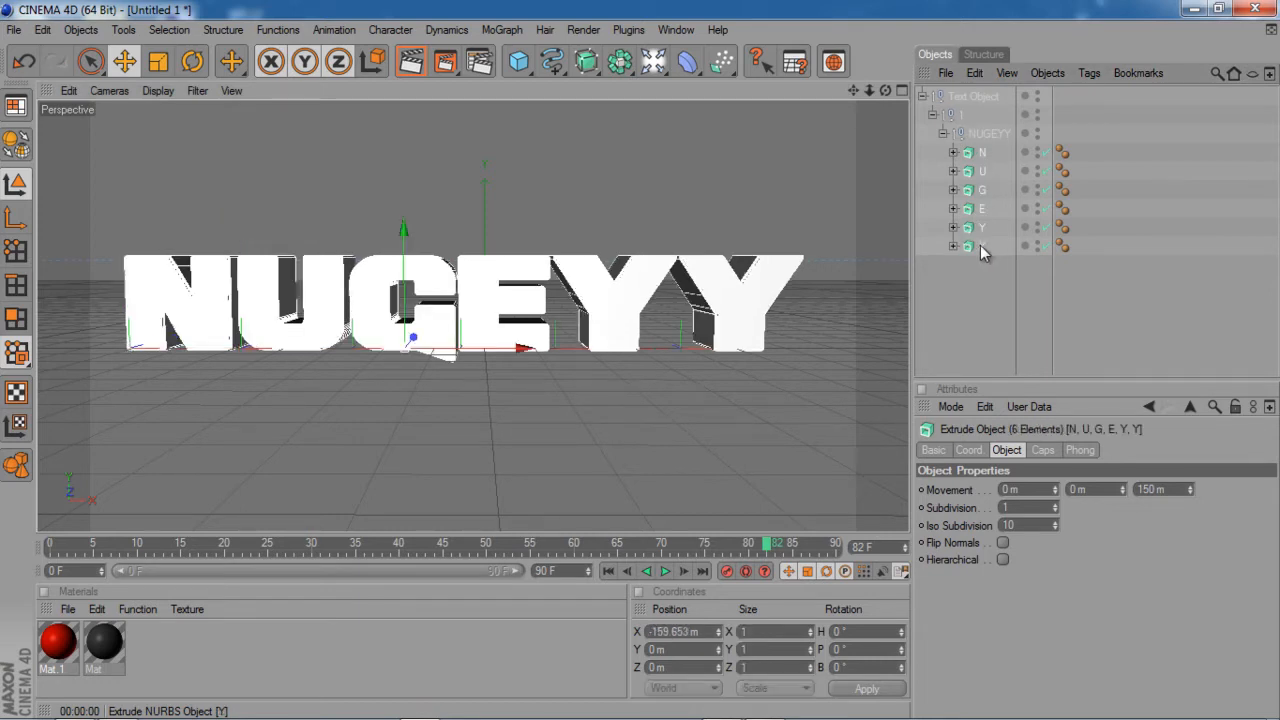
drag(985, 154, 960, 269)
drag(959, 268, 959, 269)
click(975, 97)
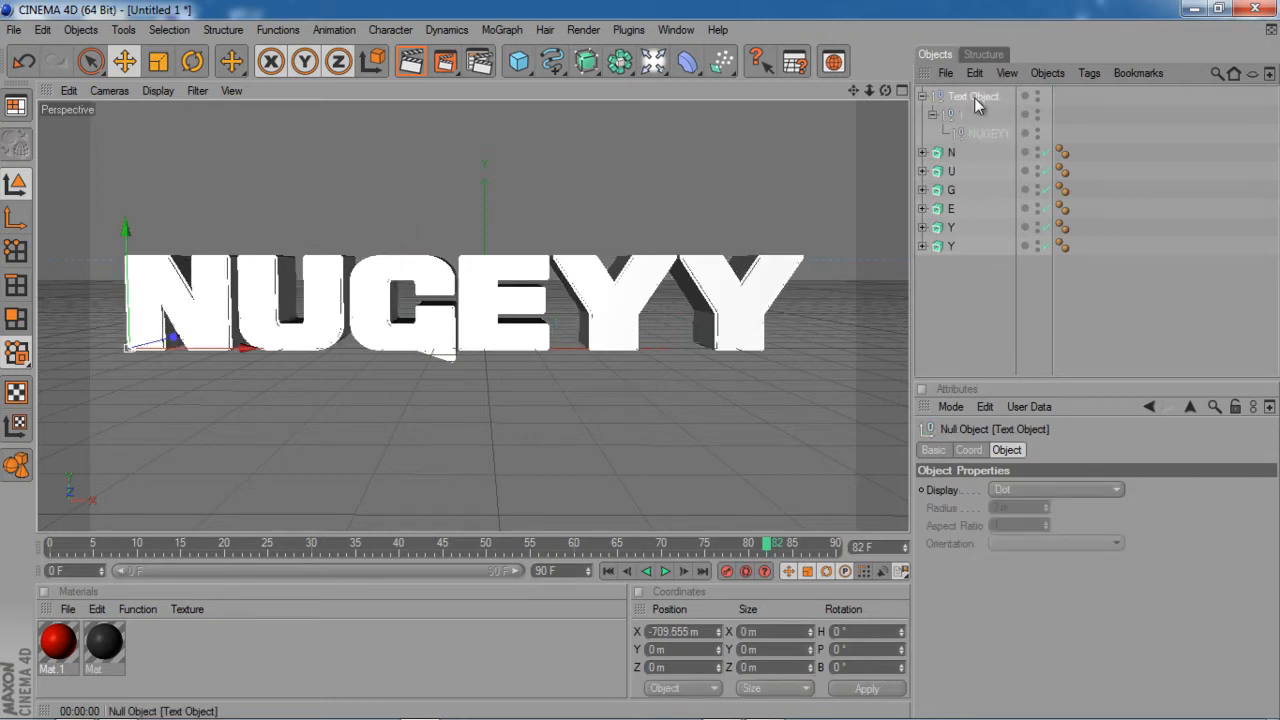
key(Delete)
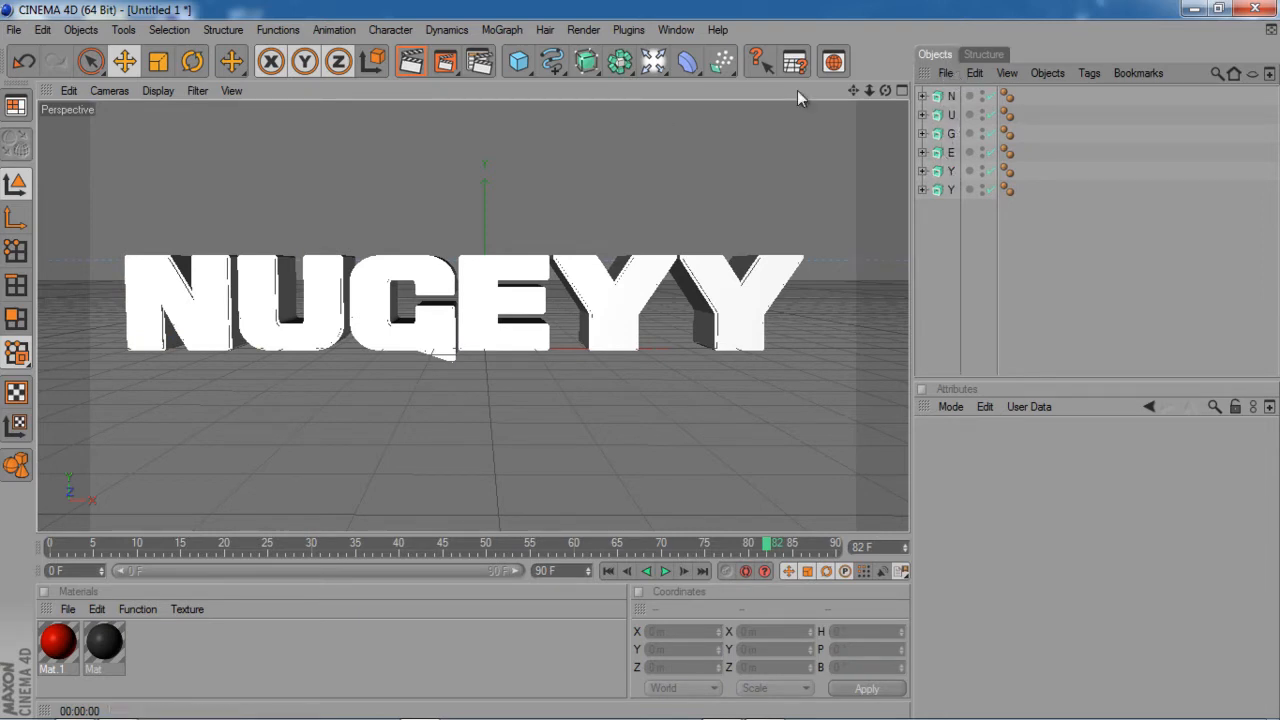
Add a MoGraph Fracture Object and make all six letter objects its children.
click(500, 30)
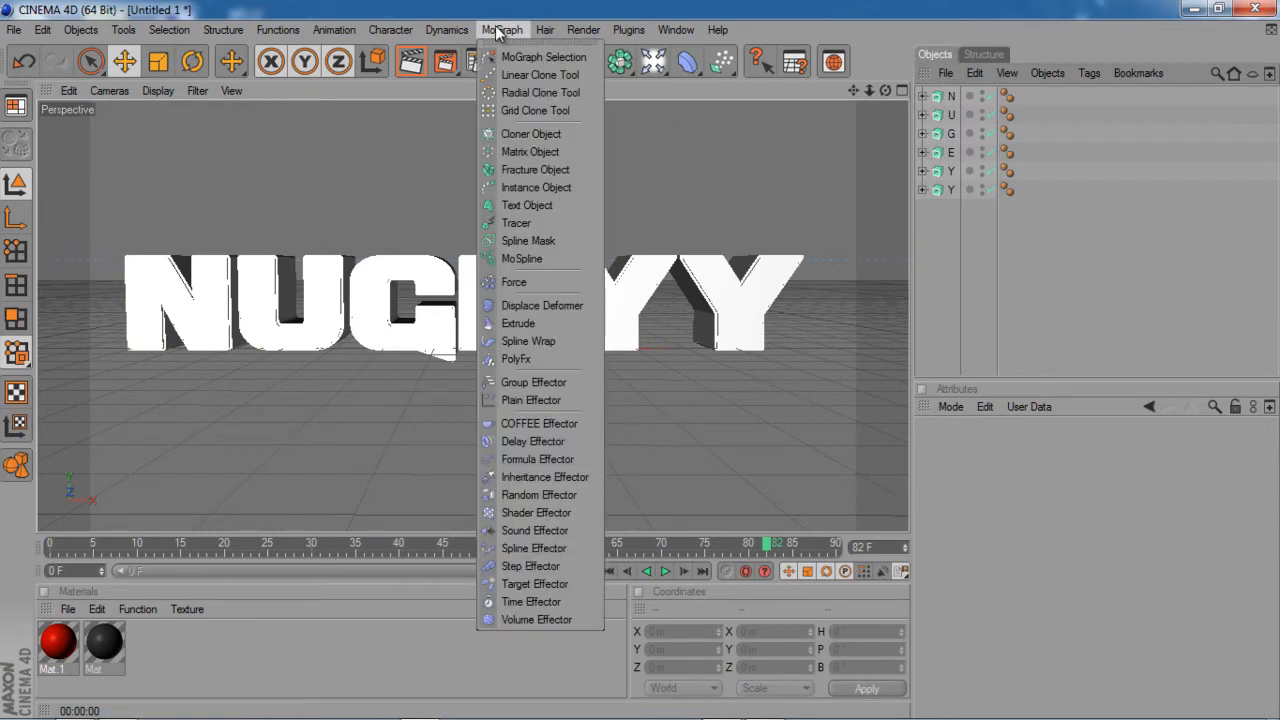
click(535, 169)
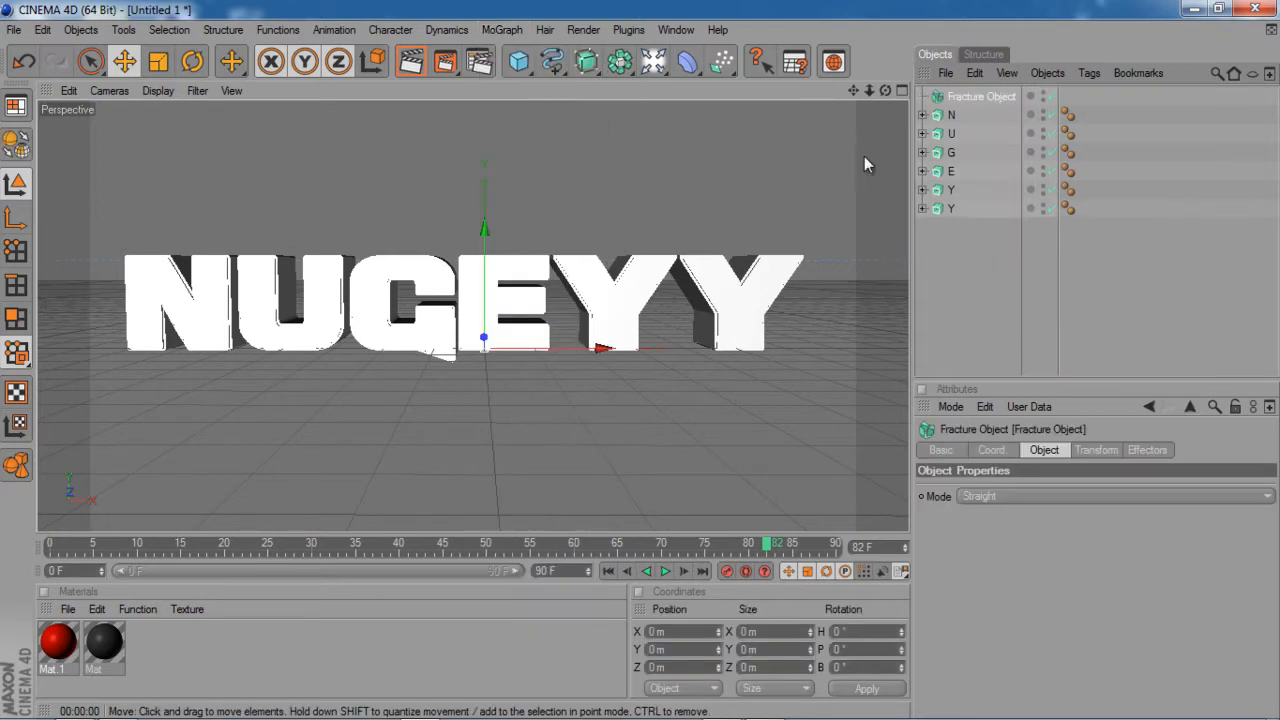
click(951, 116)
shift+click(951, 208)
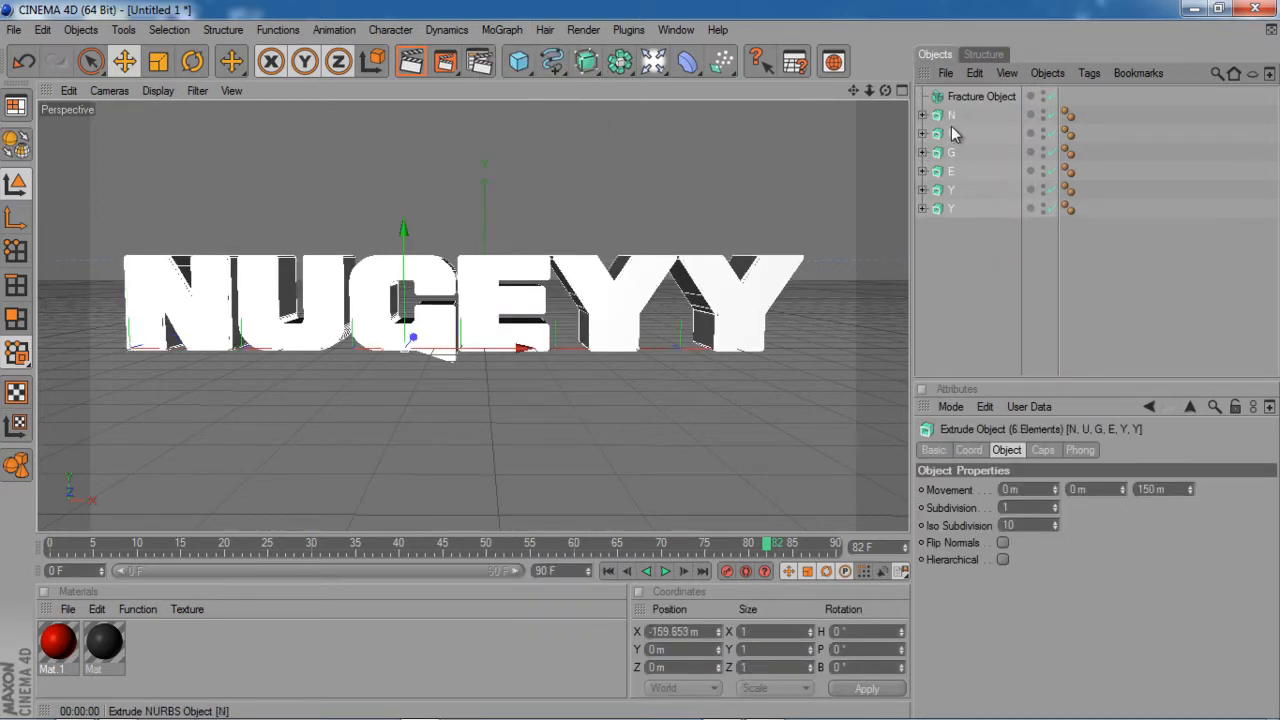
drag(951, 143, 966, 103)
drag(964, 95, 965, 97)
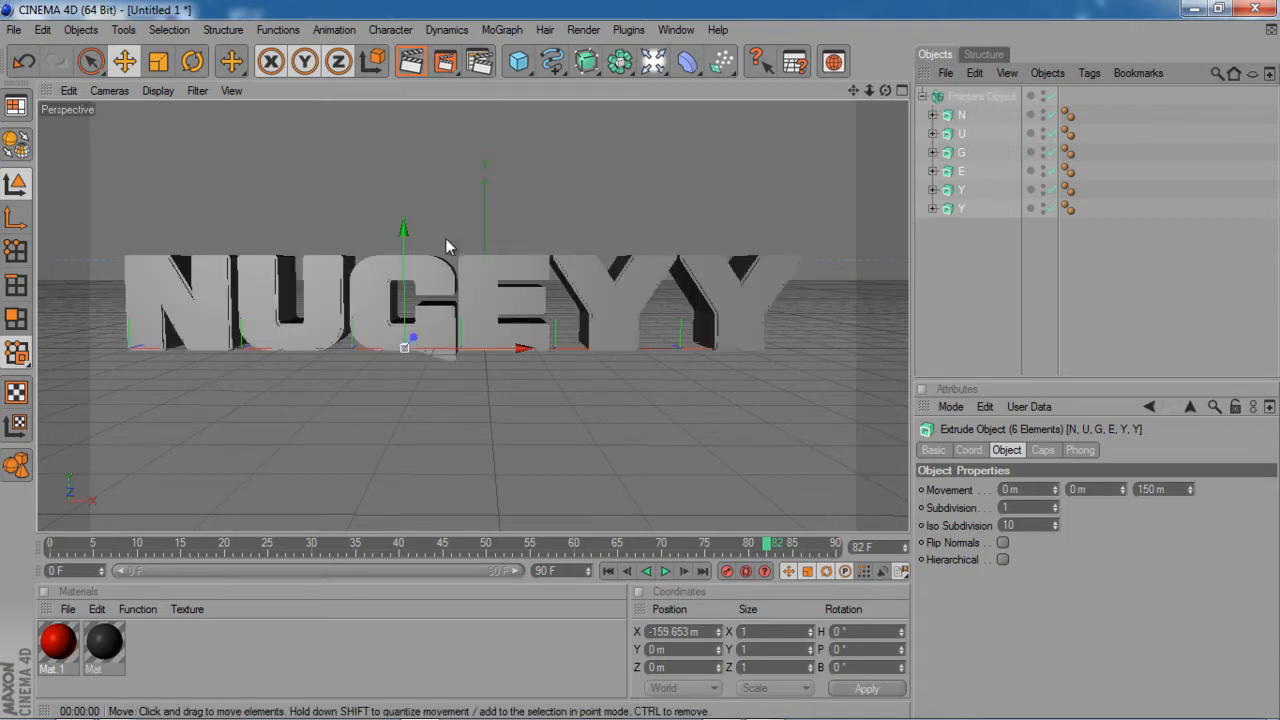
Add a Random Effector to the Fracture Object with its six letters selected as well.
click(966, 98)
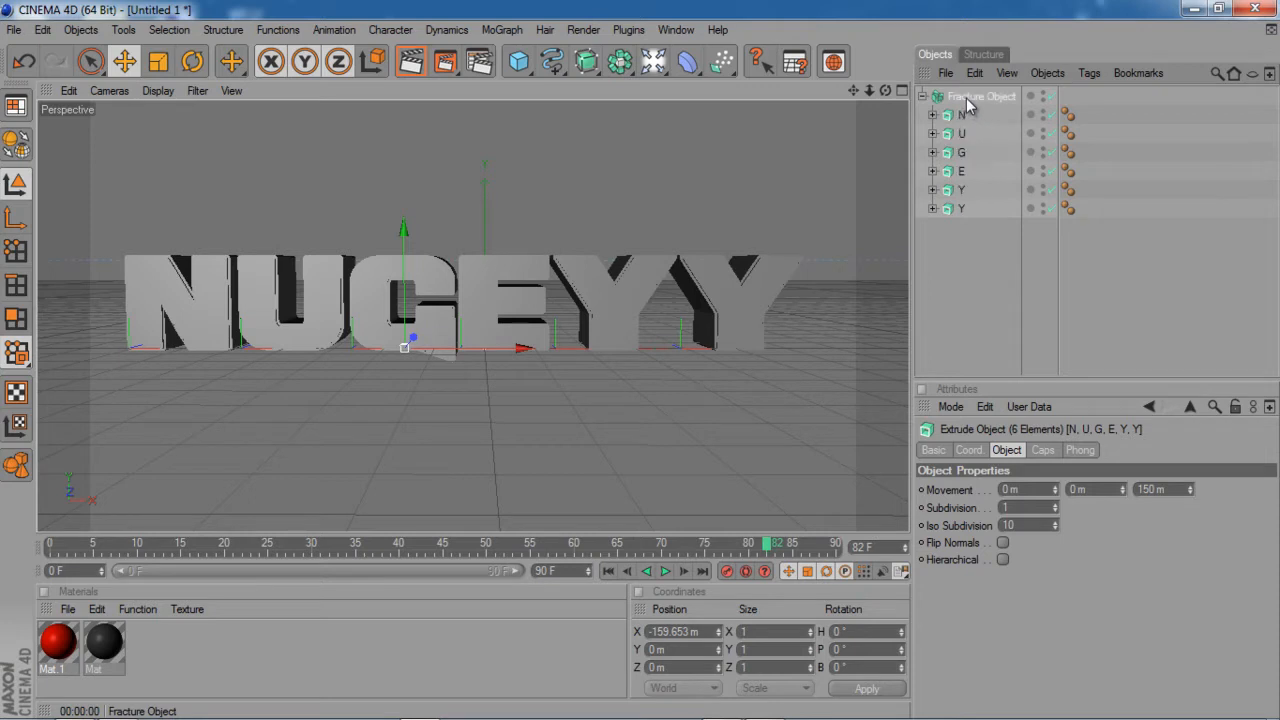
shift+click(957, 210)
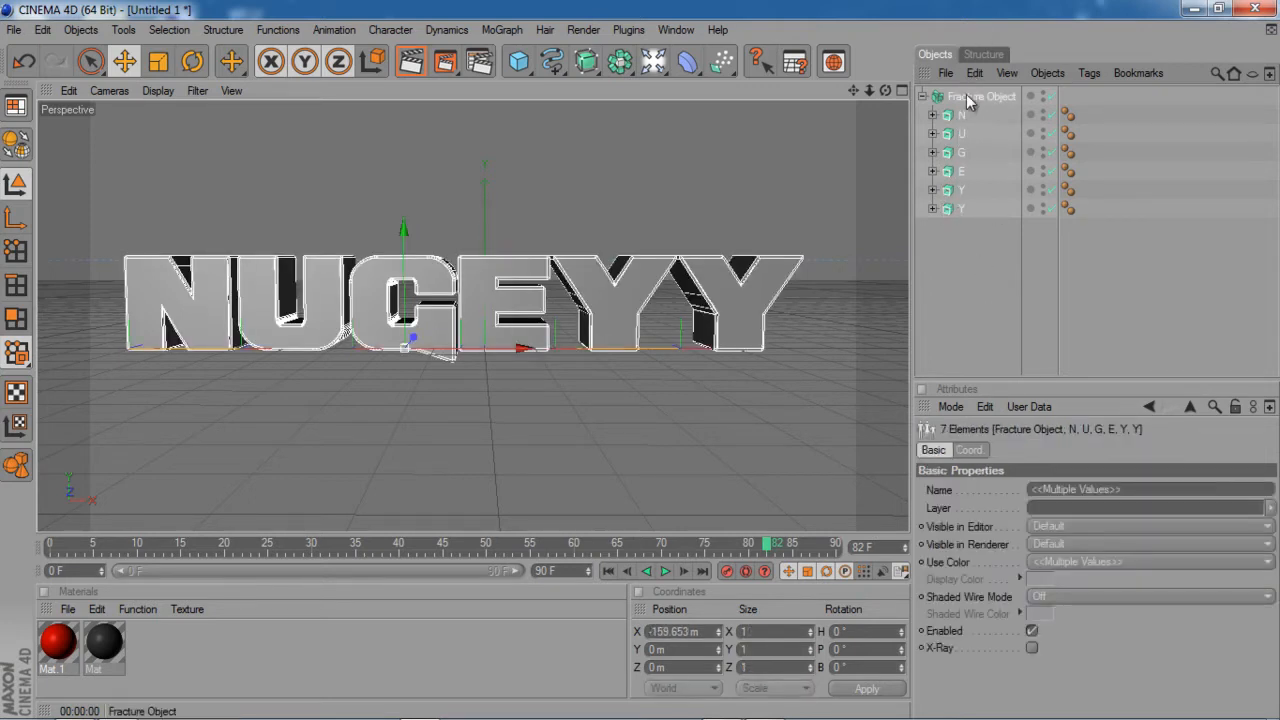
click(500, 30)
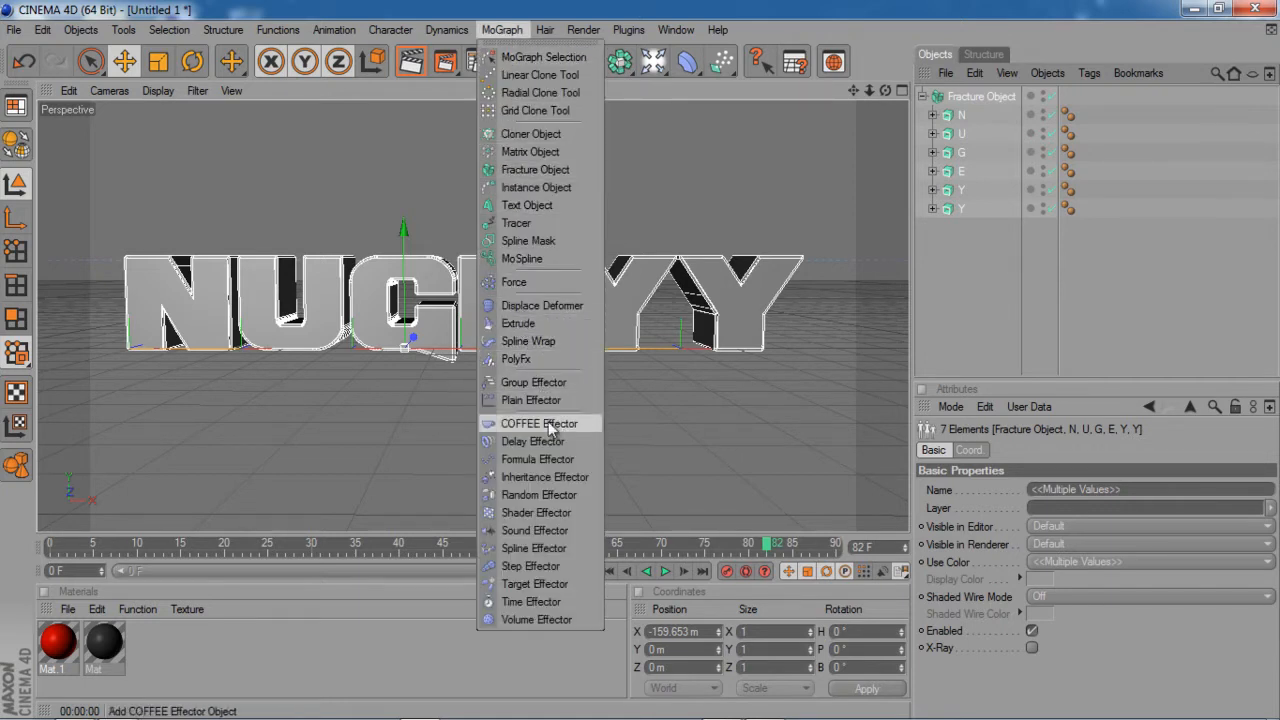
click(545, 495)
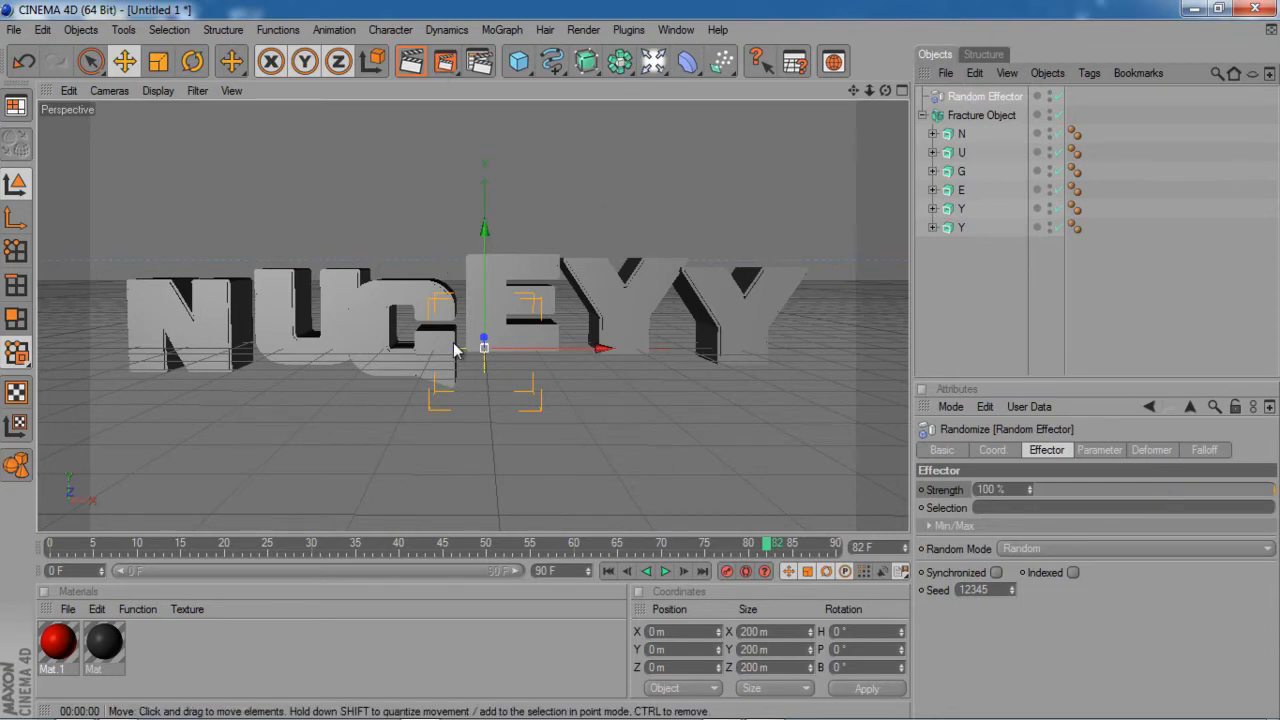
Set the Random Effector's position parameters P.X, P.Y and P.Z to 200 m each.
click(1101, 451)
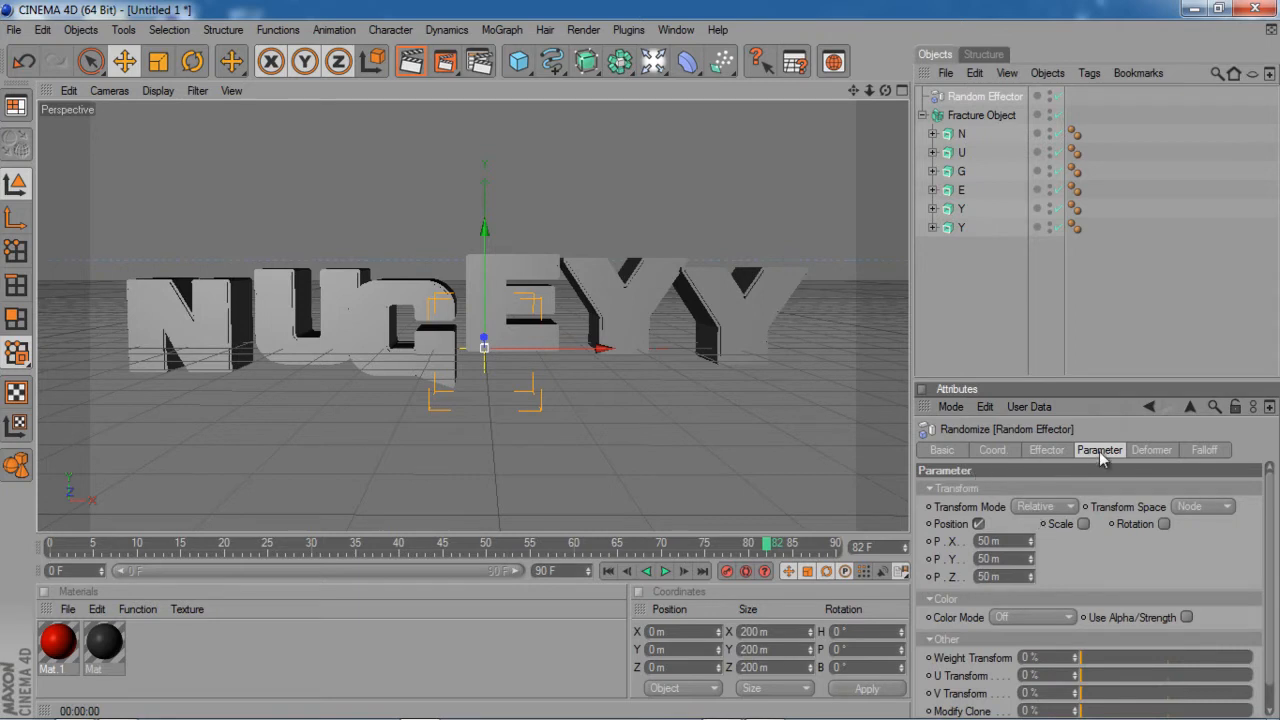
double_click(988, 541)
text(200)
key(Tab)
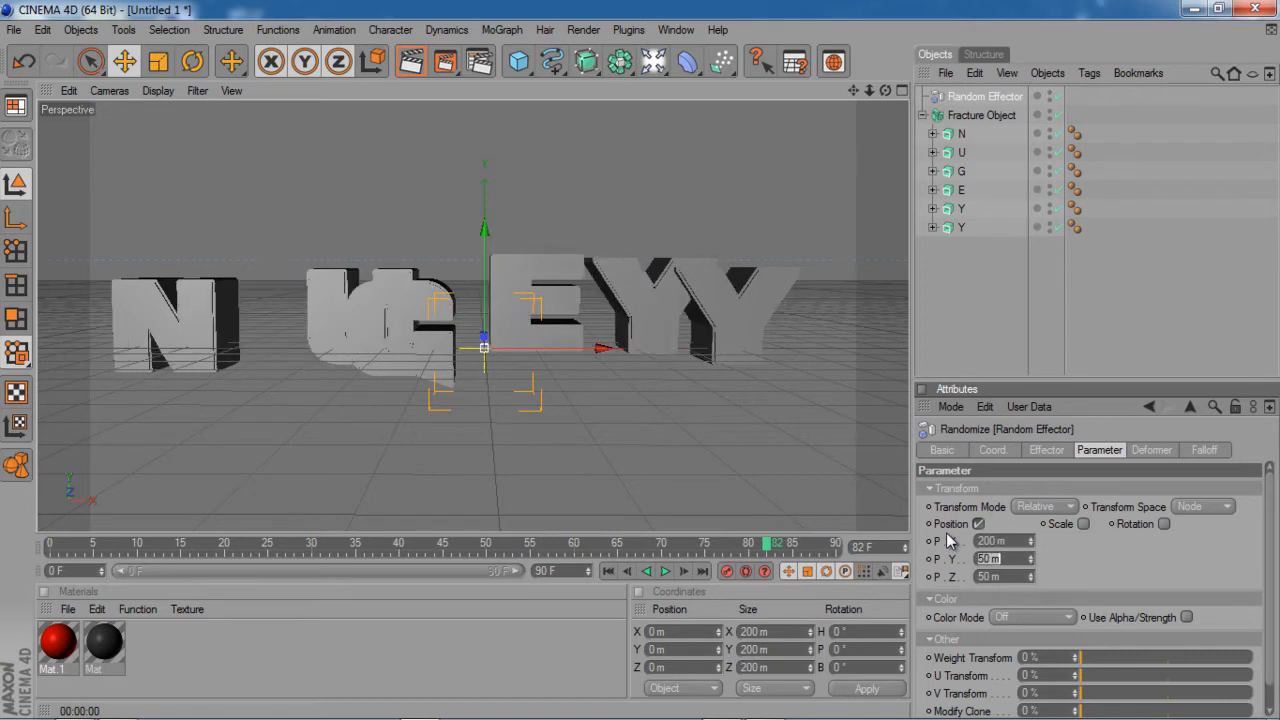
text(200)
key(Tab)
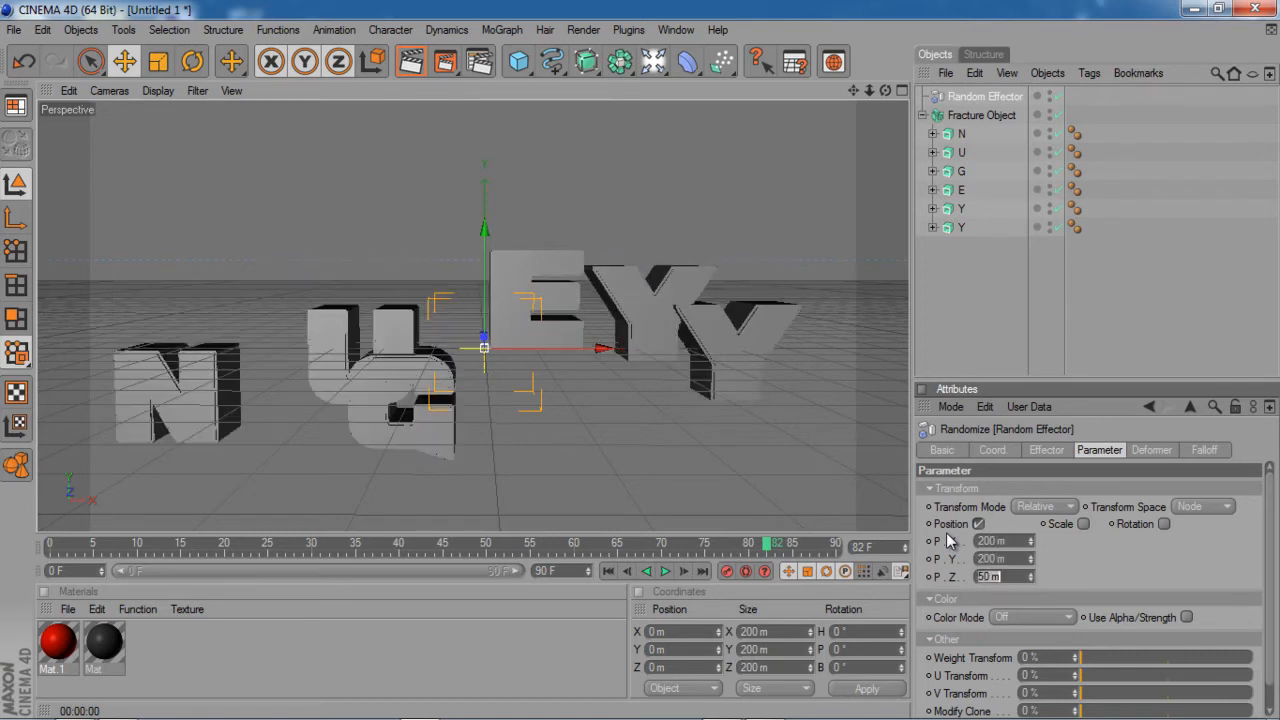
text(200)
key(Return)
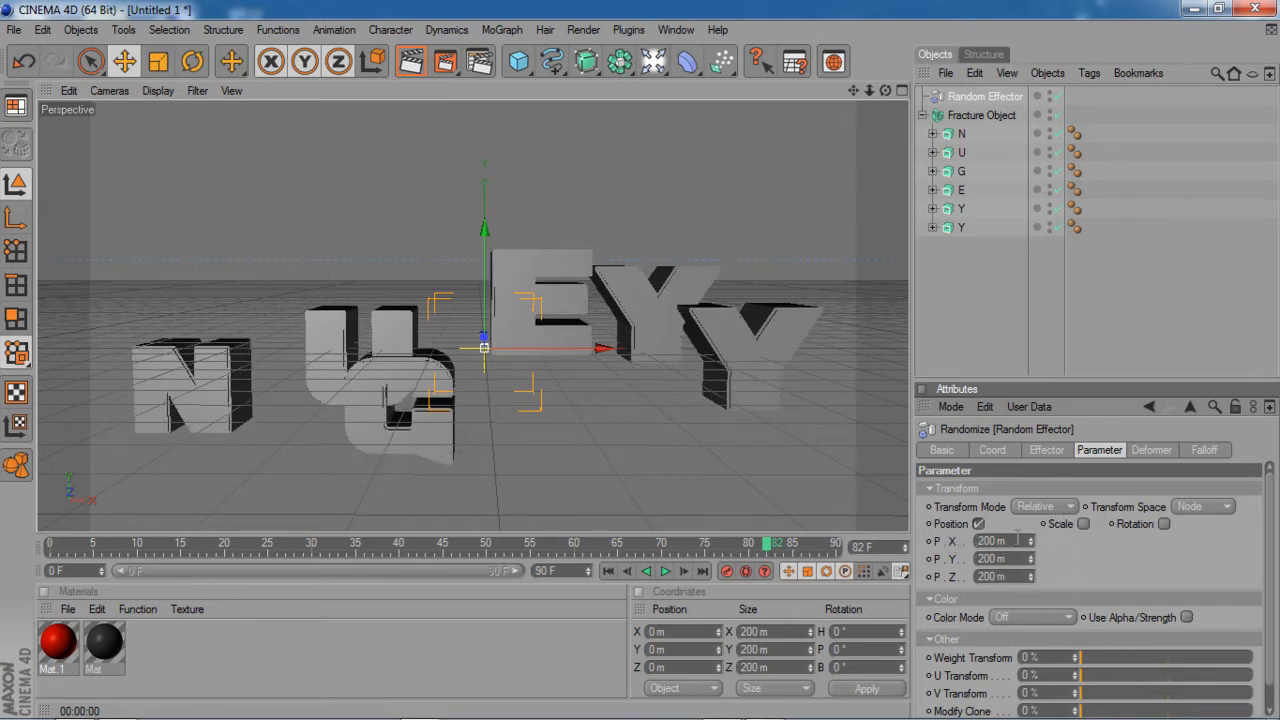
Enable rotation in the Random Effector and set R.H, R.P and R.B to 180° each.
click(1163, 523)
click(1188, 541)
text(180)
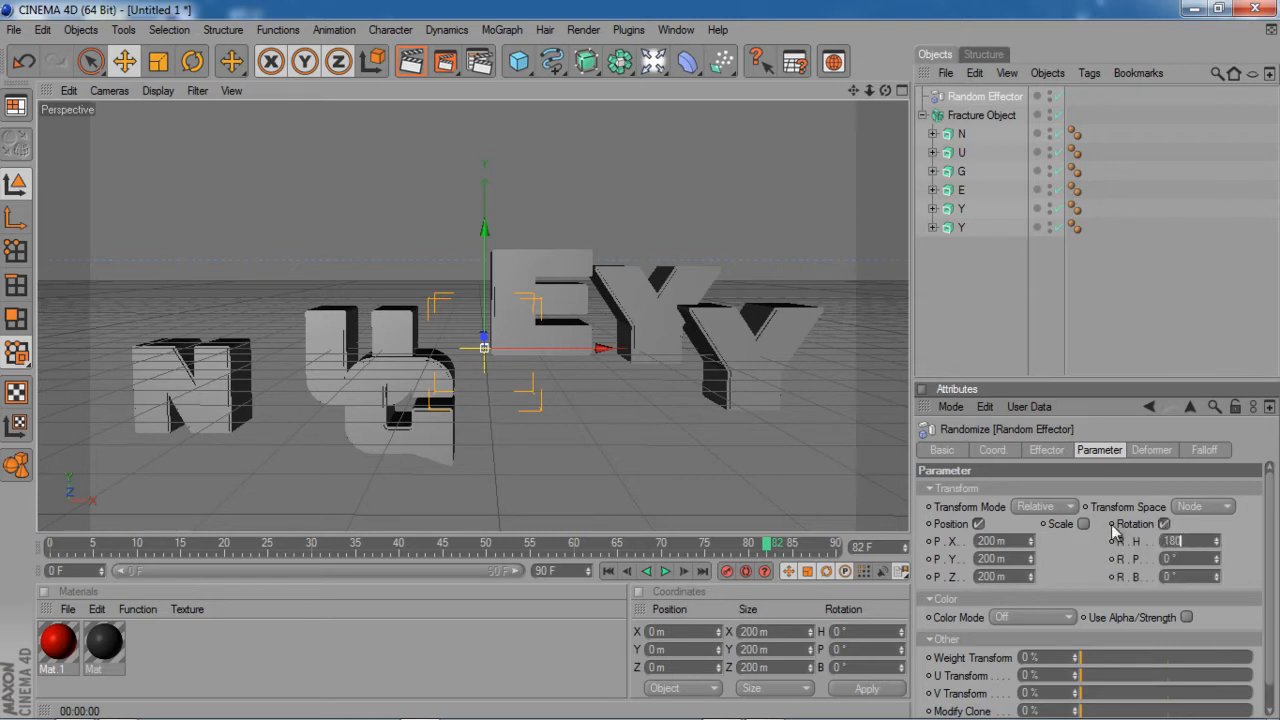
key(Tab)
text(180)
key(Tab)
text(180)
key(Tab)
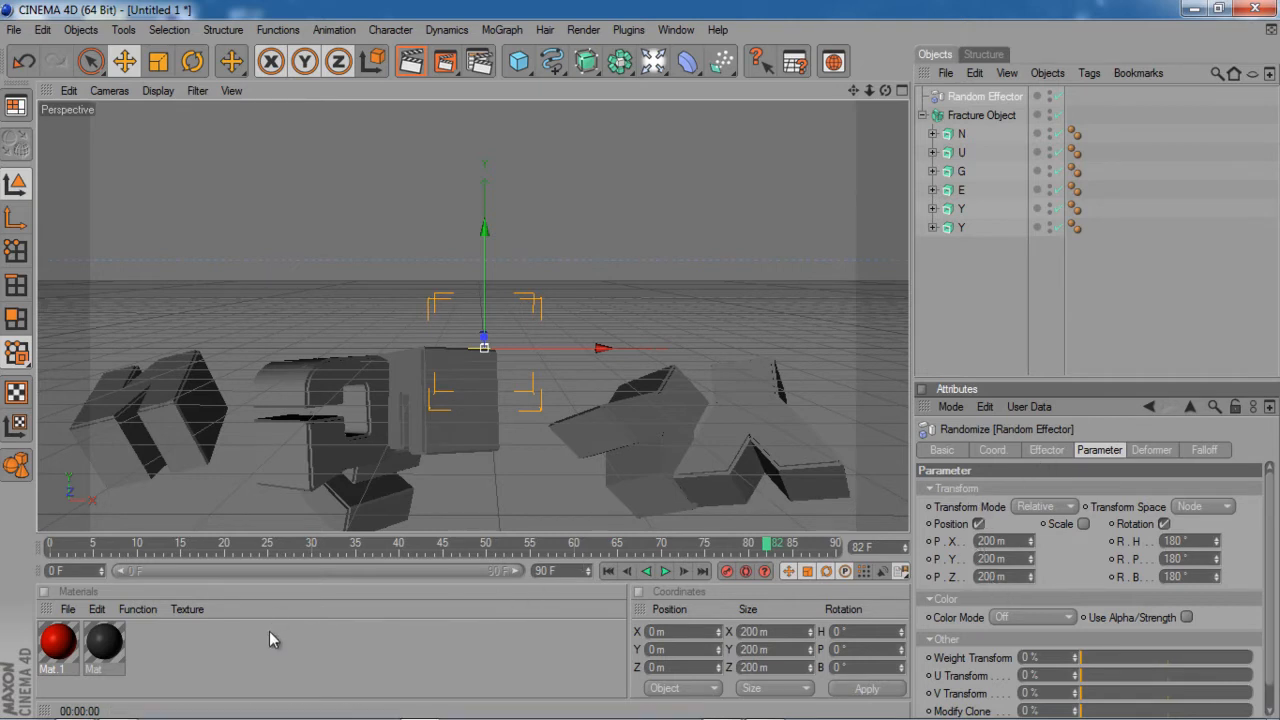
Examine the color settings of the red Mat.1 and the dark grey Mat materials.
click(54, 643)
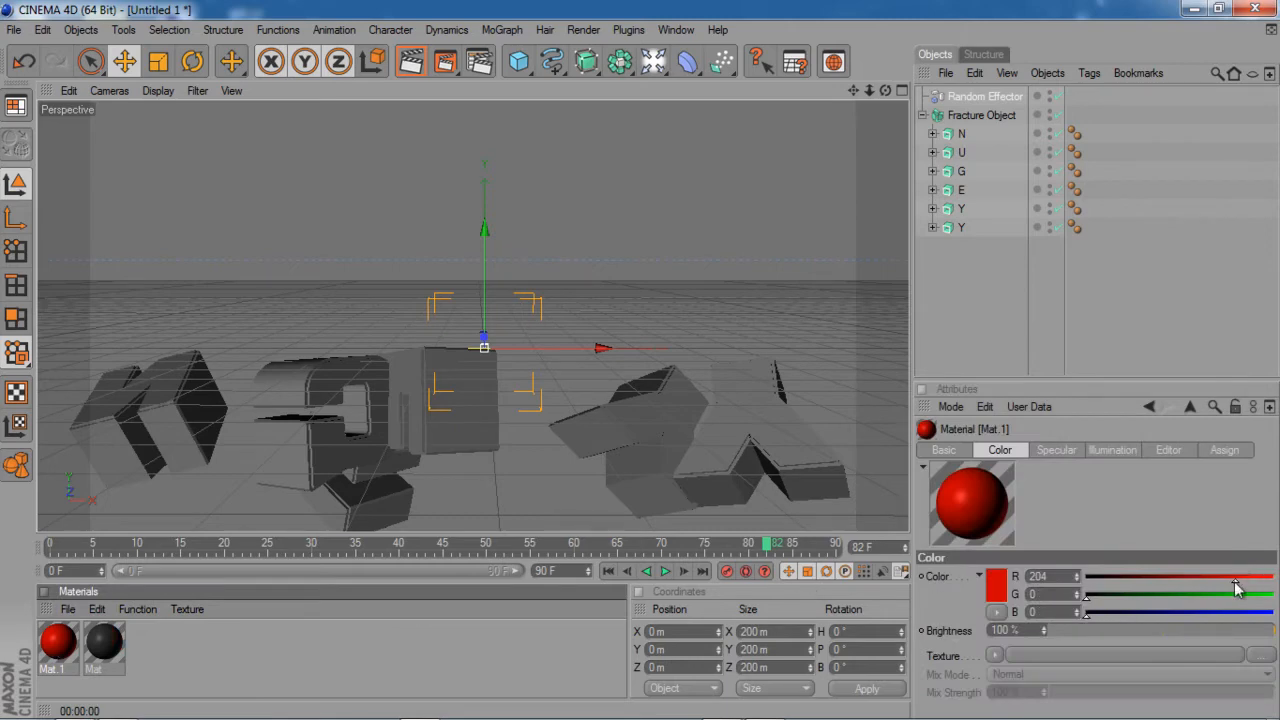
click(104, 643)
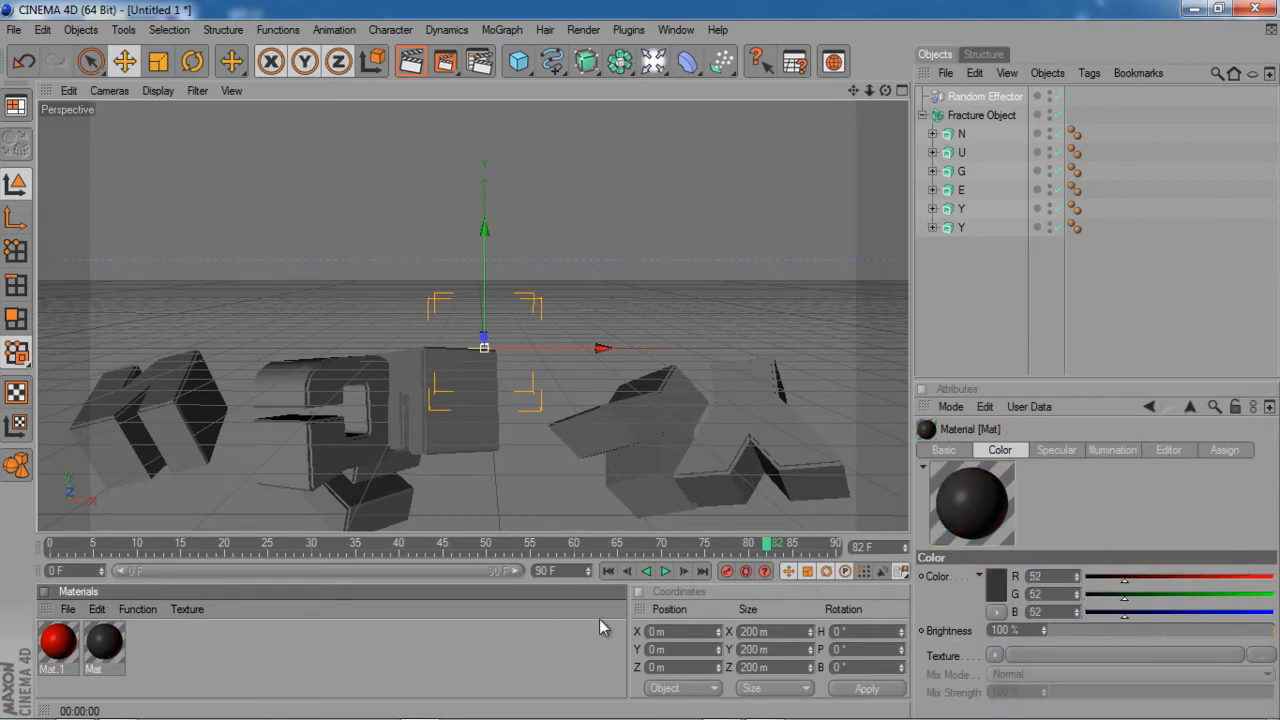
click(56, 645)
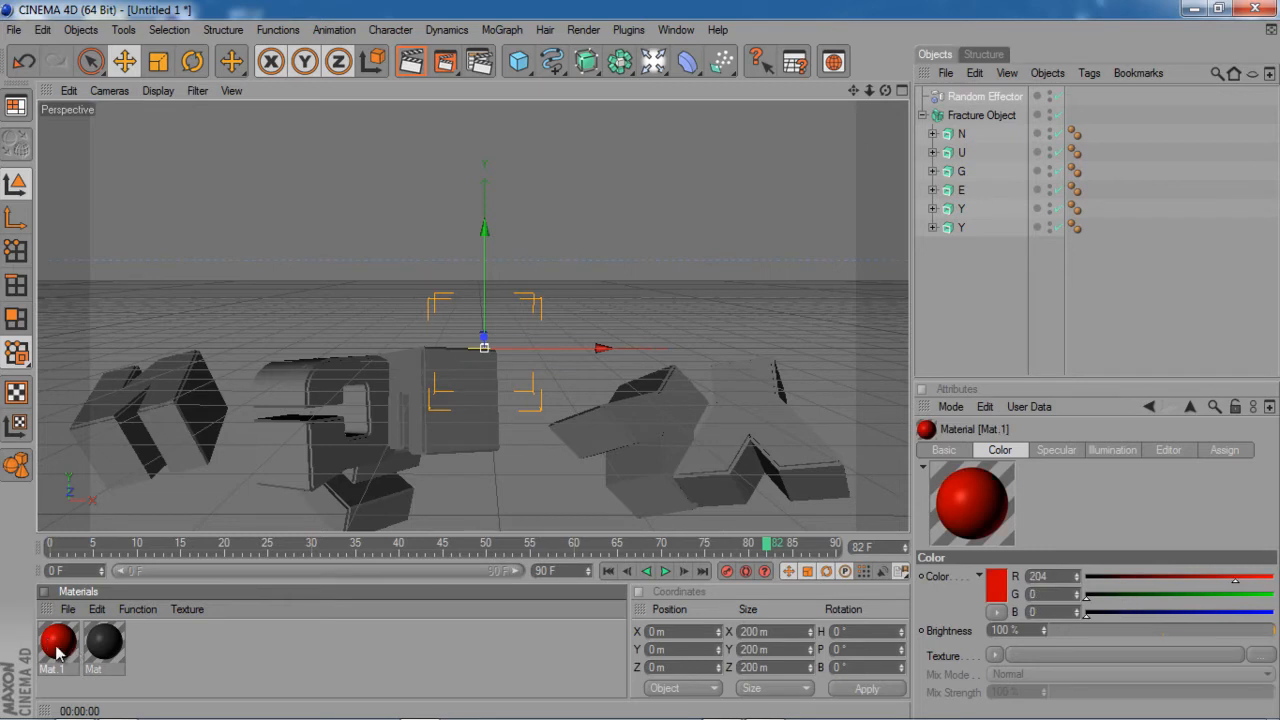
Try applying the red Mat.1 material to the letter N alone, and undo it.
drag(56, 647, 666, 250)
drag(962, 124, 982, 112)
drag(990, 118, 967, 139)
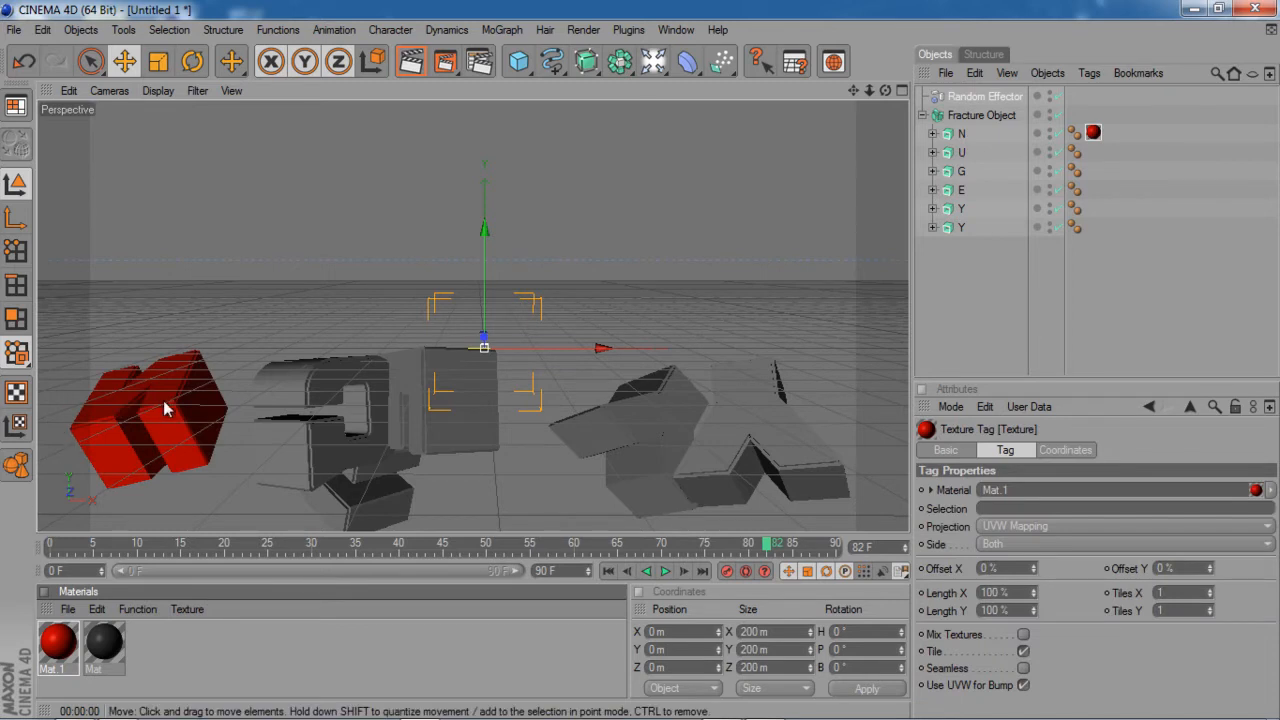
key(ctrl+z)
Apply the red Mat.1 to the Fracture Object and add the dark grey Mat, restricted to the letters' front caps by its selection.
drag(68, 643, 978, 117)
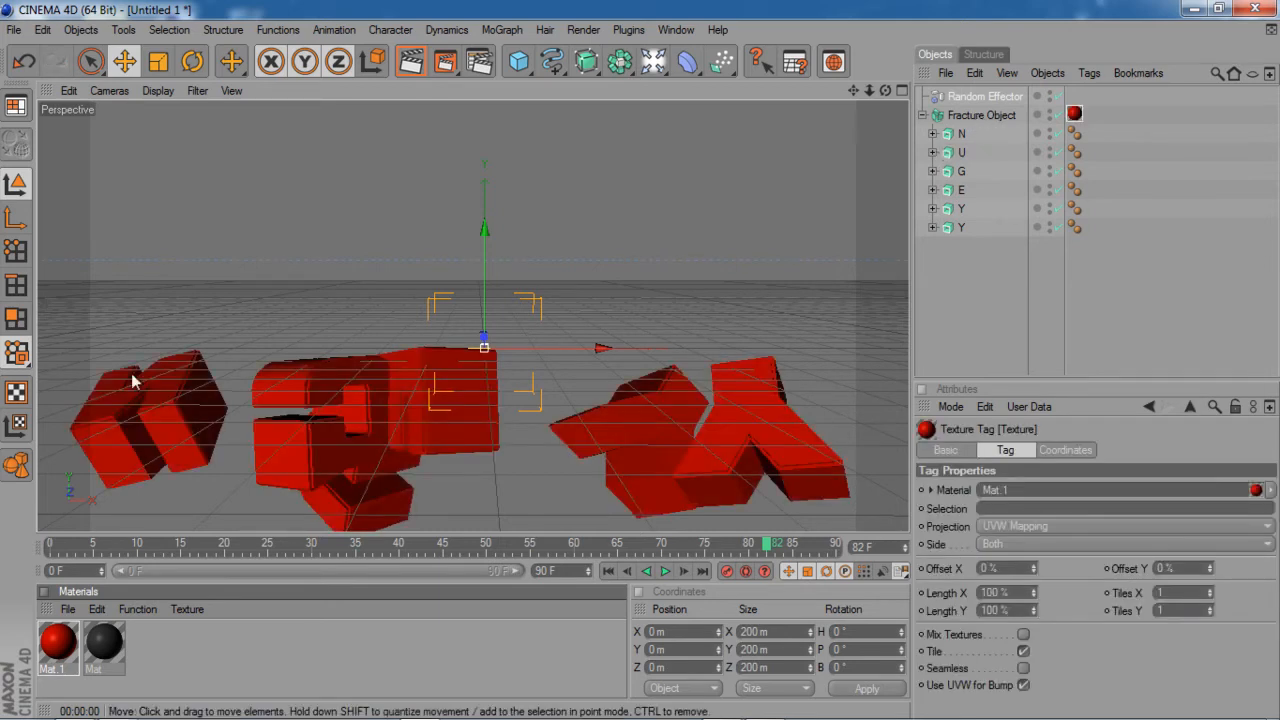
drag(110, 645, 966, 120)
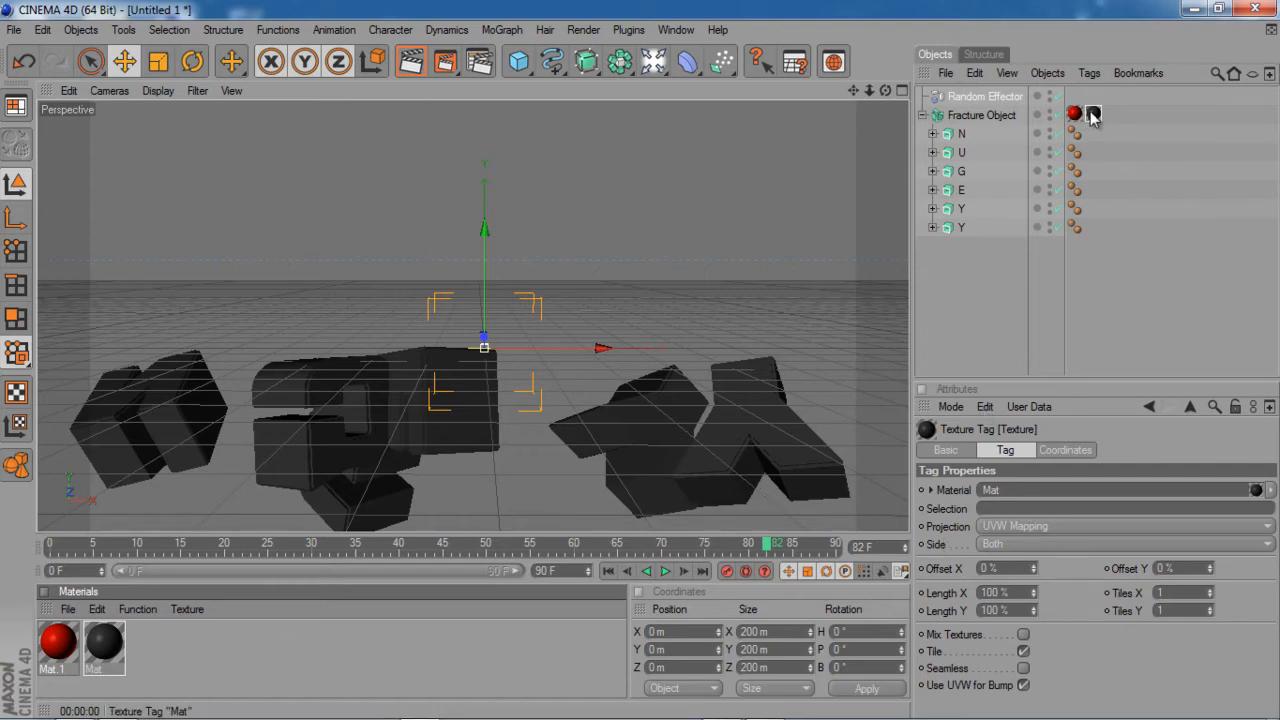
click(996, 508)
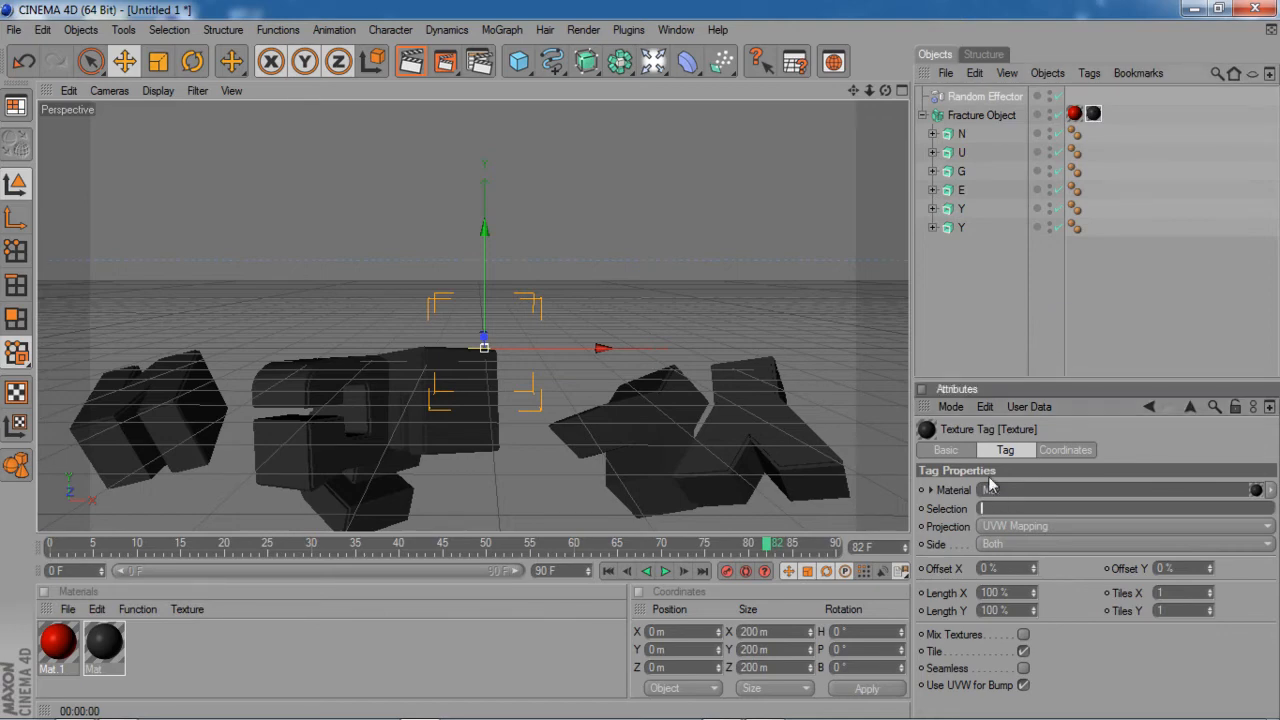
click(1043, 355)
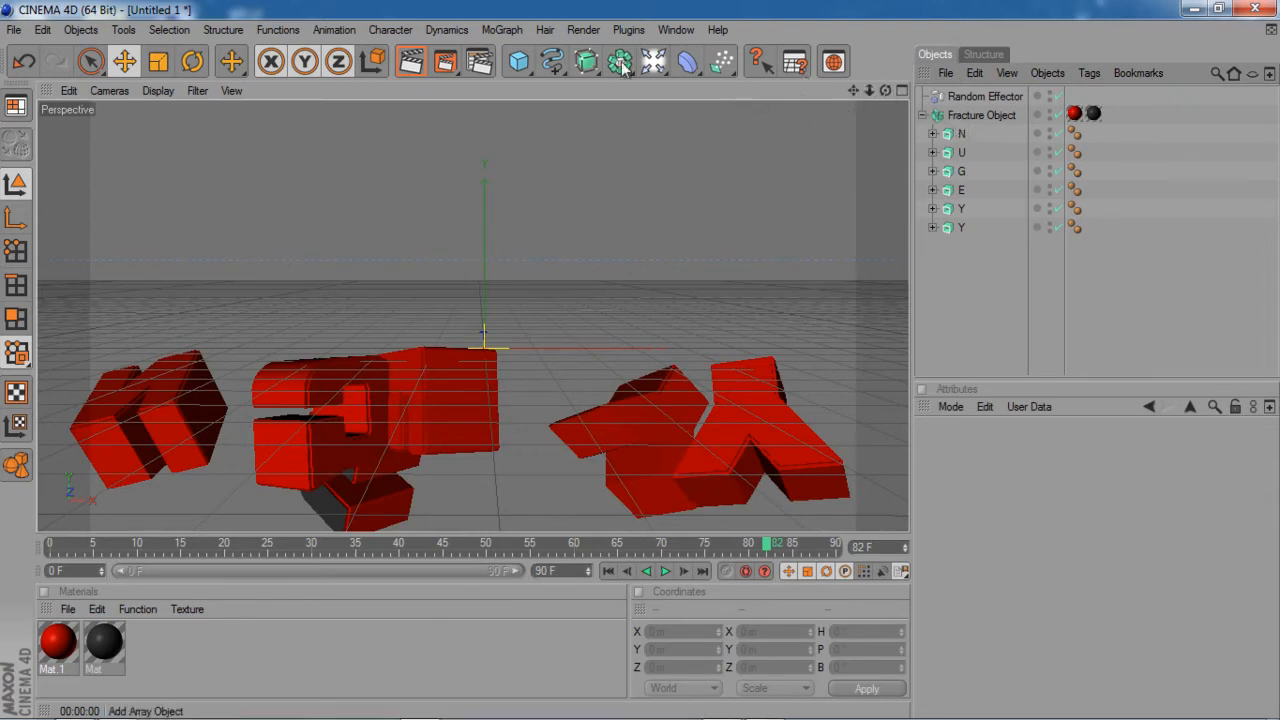
Set the Random Effector's strength to 0%.
click(978, 96)
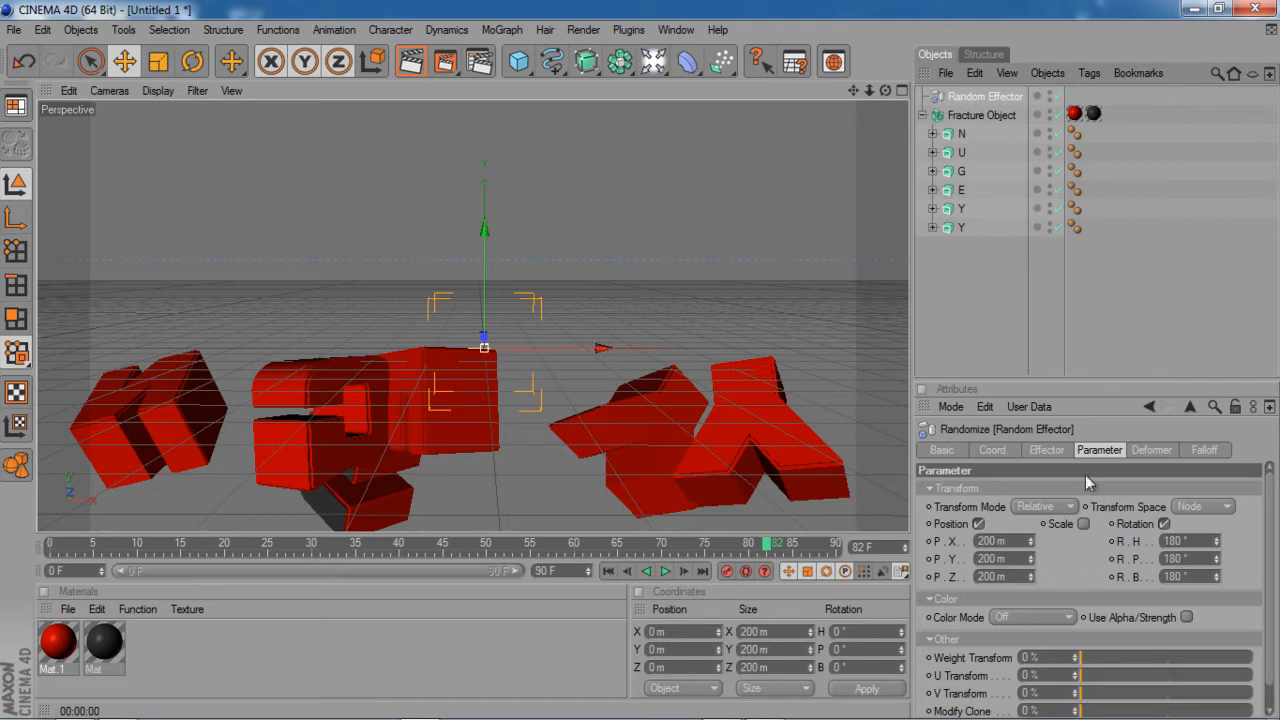
click(1047, 449)
drag(1248, 499, 1035, 487)
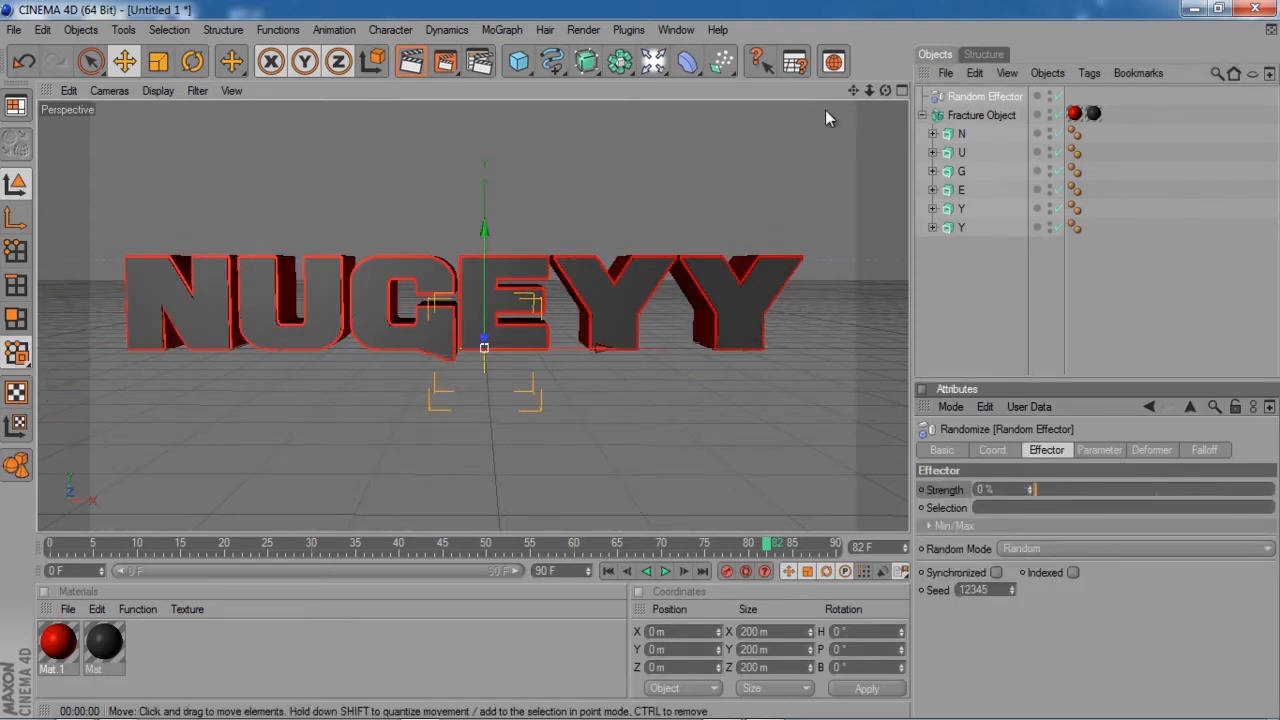
Render a viewport preview of the assembled NUGEYY text.
drag(885, 91, 640, 360)
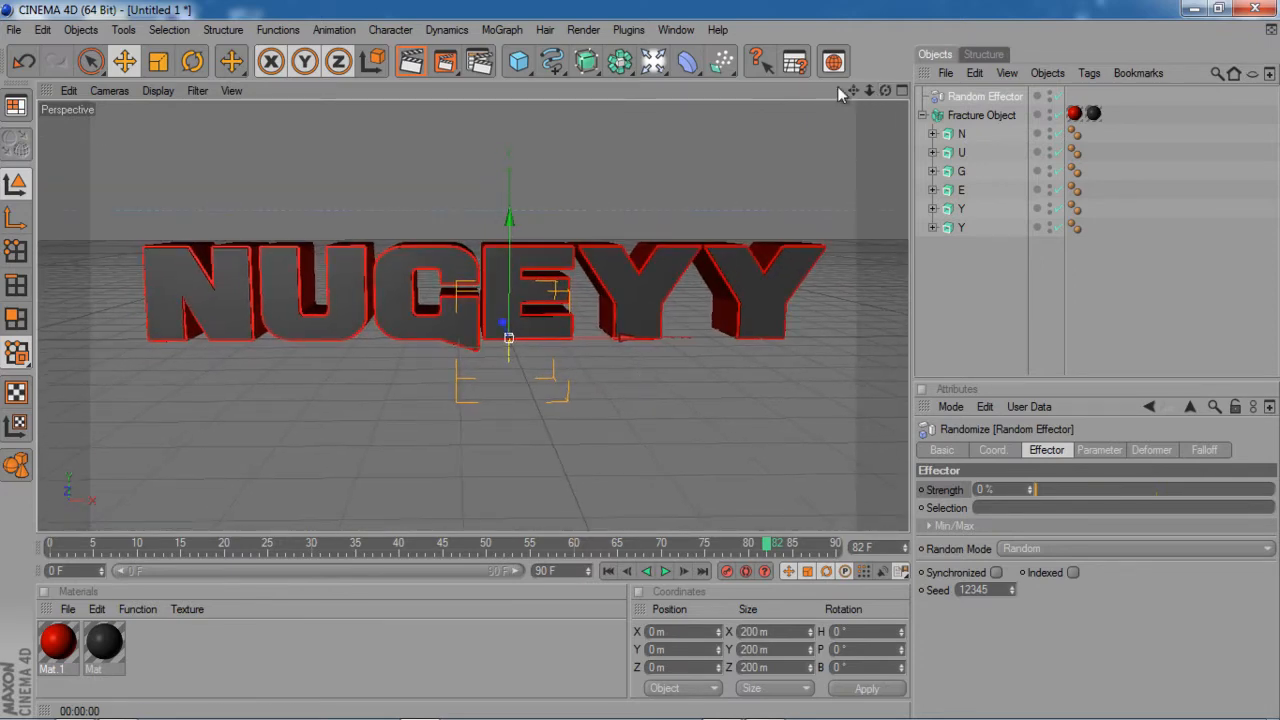
drag(854, 90, 639, 360)
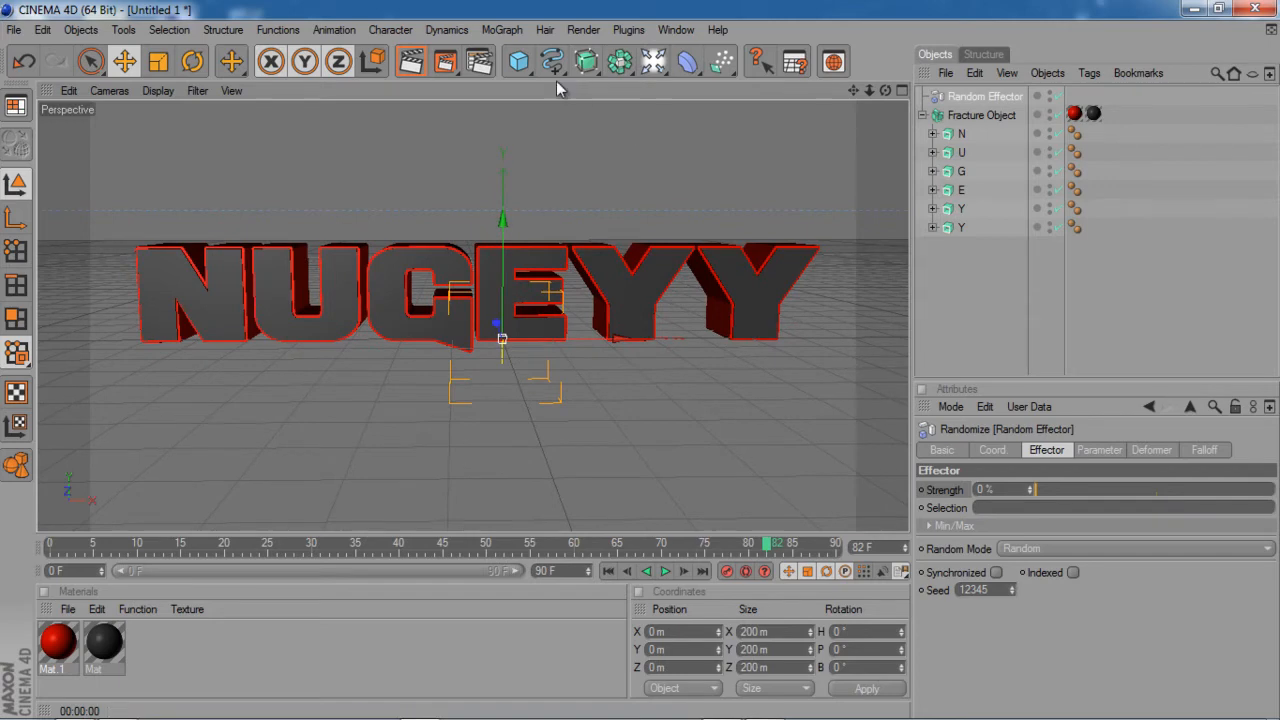
click(411, 62)
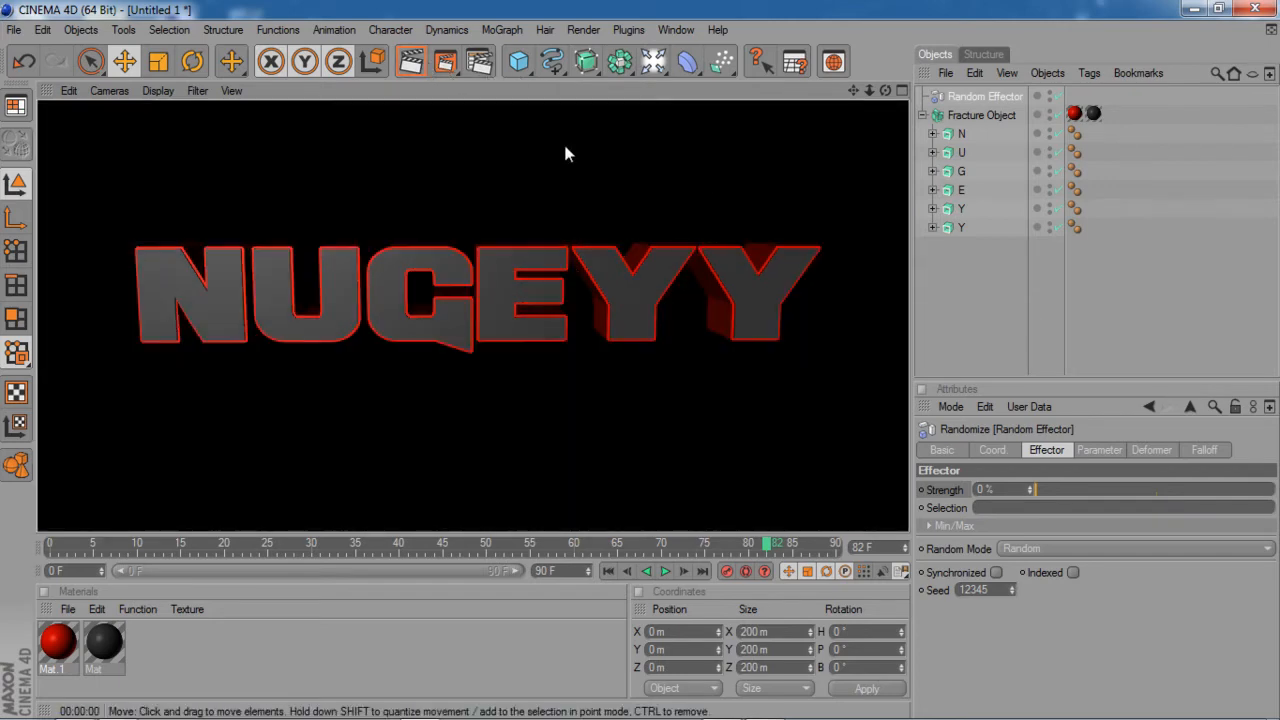
click(962, 306)
Add an omni light and move it above and in front of the text, to about Y 329 m and Z -605 m.
drag(884, 95, 641, 360)
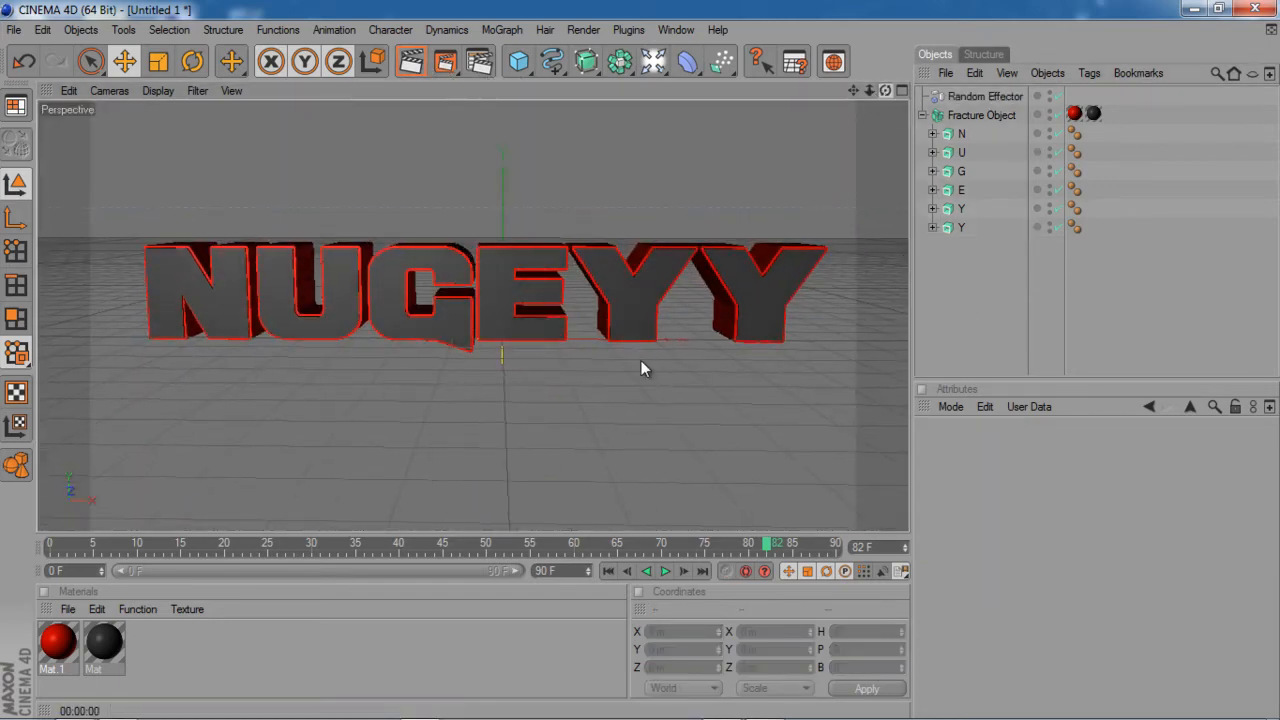
click(653, 62)
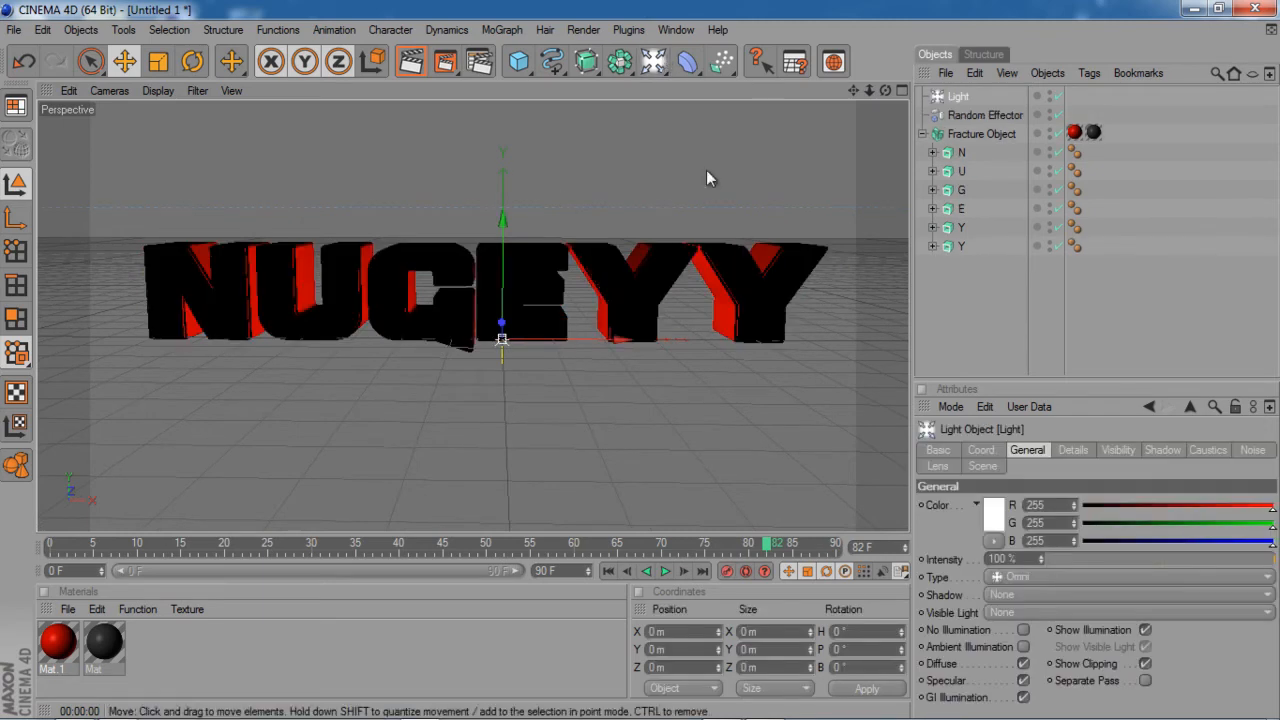
drag(884, 91, 645, 352)
drag(887, 90, 646, 362)
drag(854, 92, 641, 365)
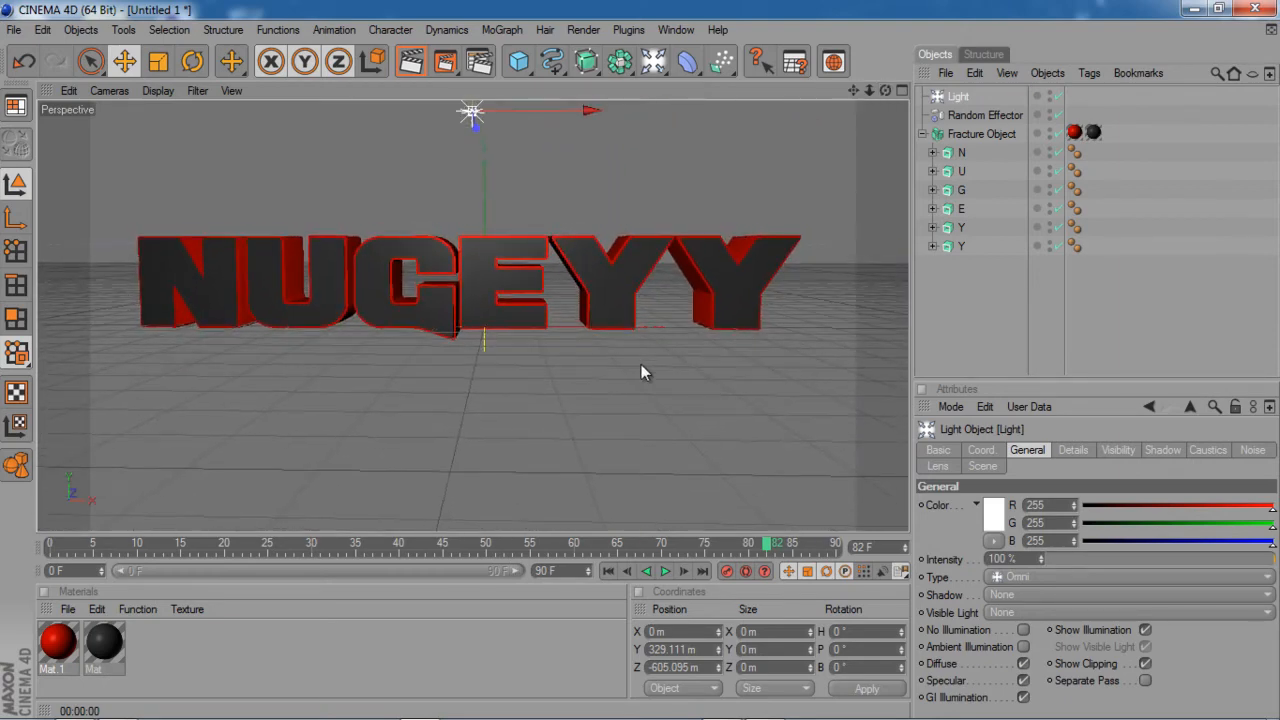
drag(885, 91, 640, 360)
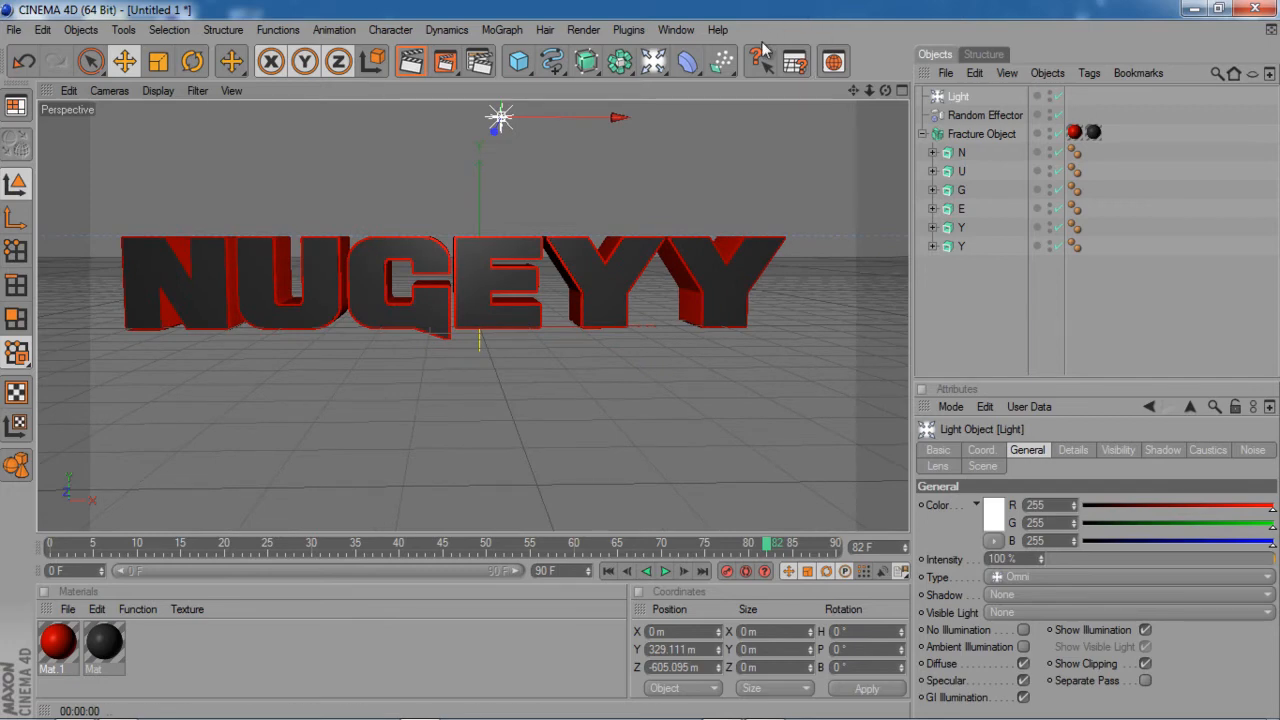
Set the Random Effector's strength to 100% and record a keyframe for it at frame 0.
click(988, 118)
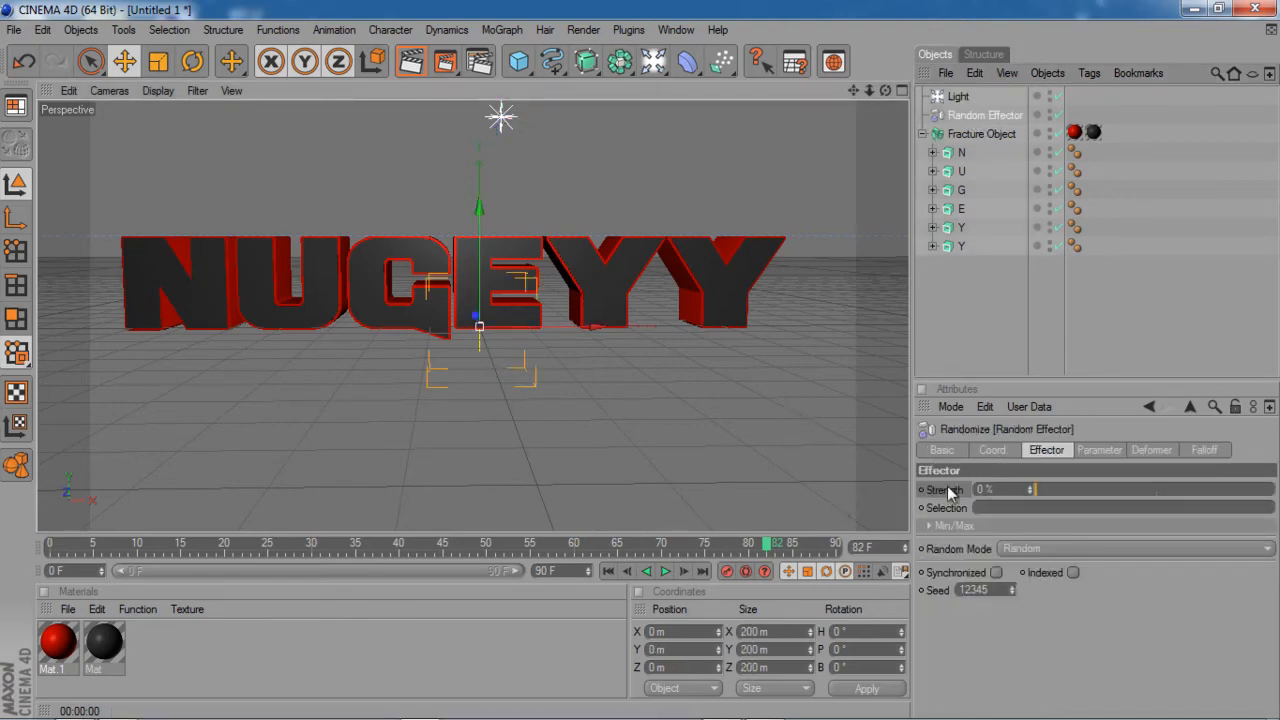
drag(1064, 492, 1276, 489)
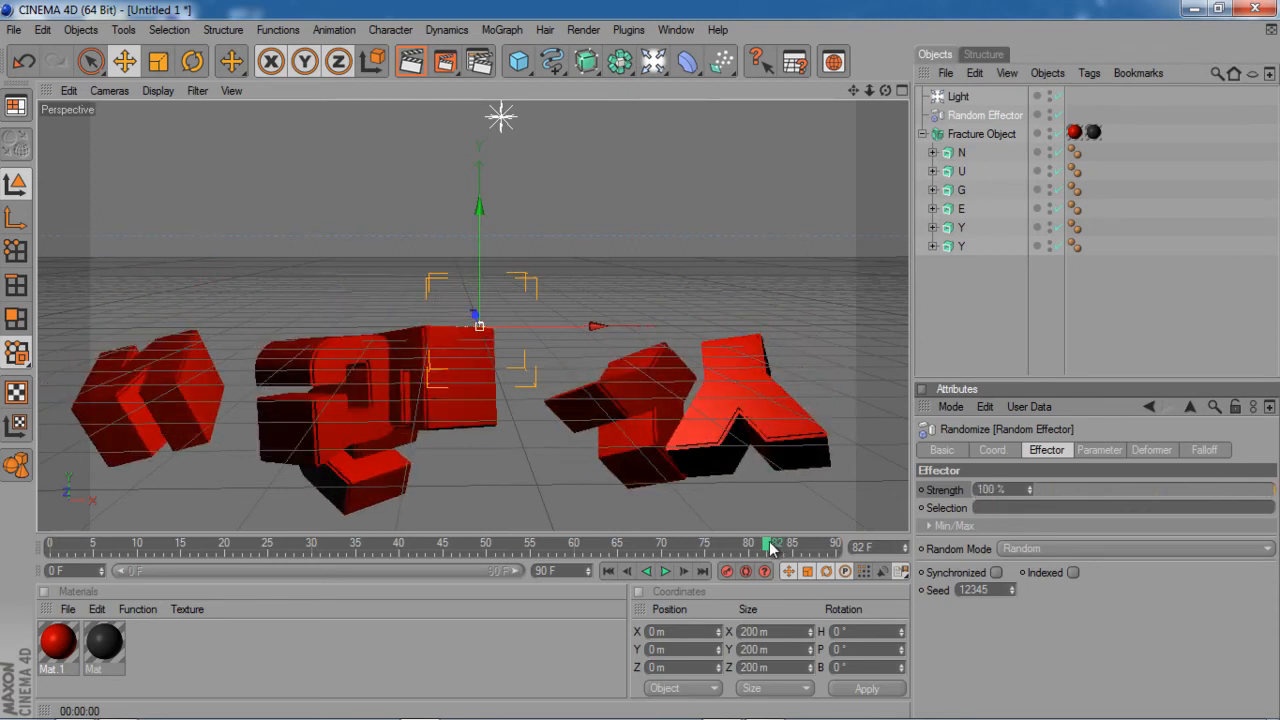
drag(769, 547, 20, 558)
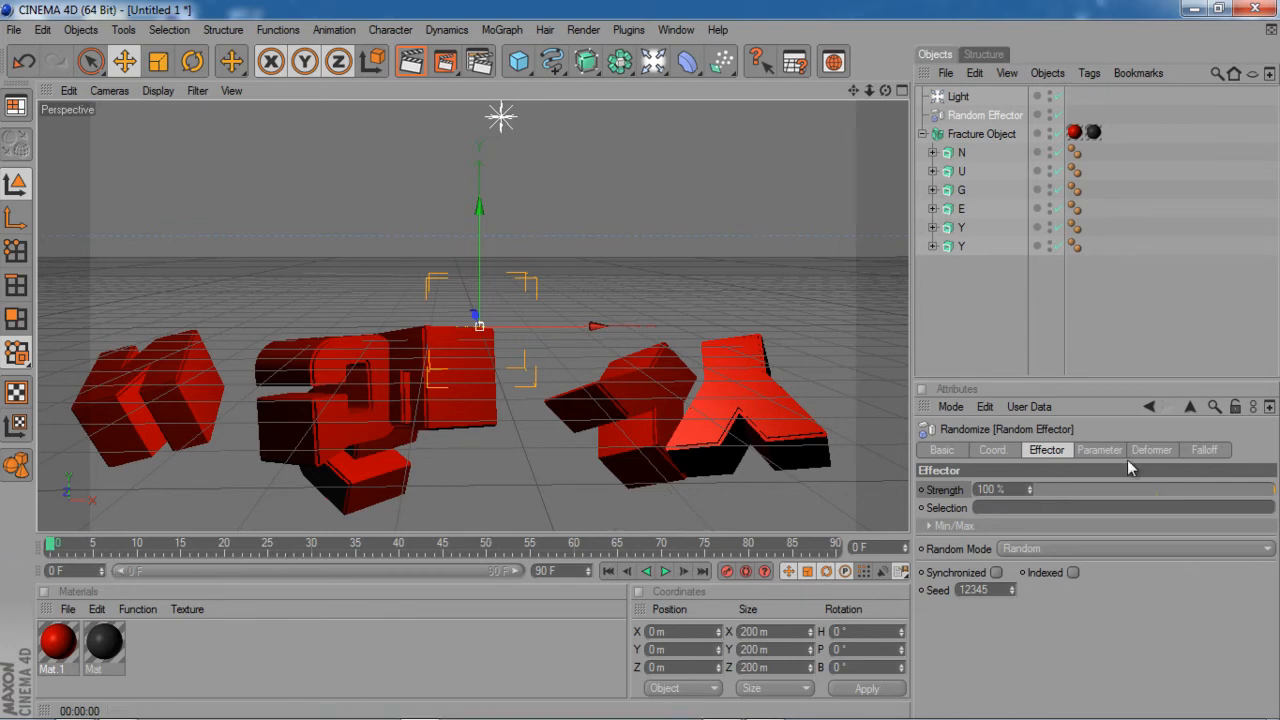
ctrl+click(921, 490)
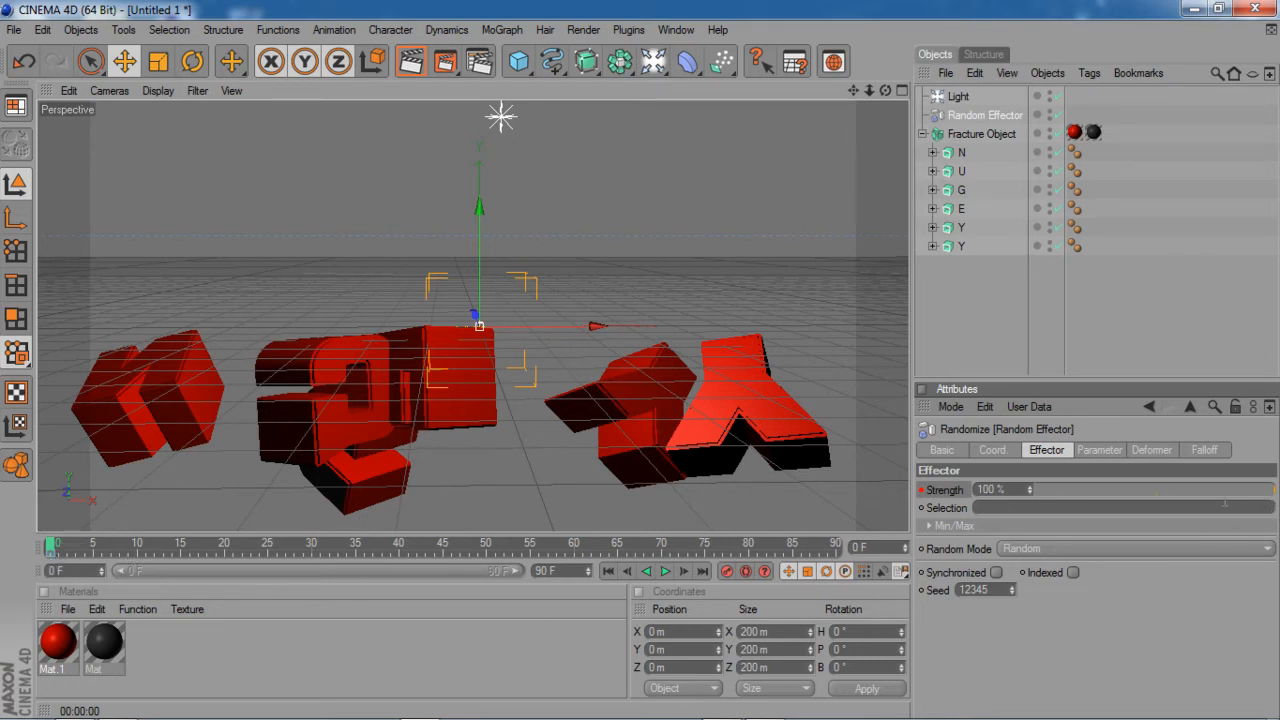
At frame 75, set the Random Effector's strength to 0% and record a second strength keyframe.
drag(56, 557, 706, 572)
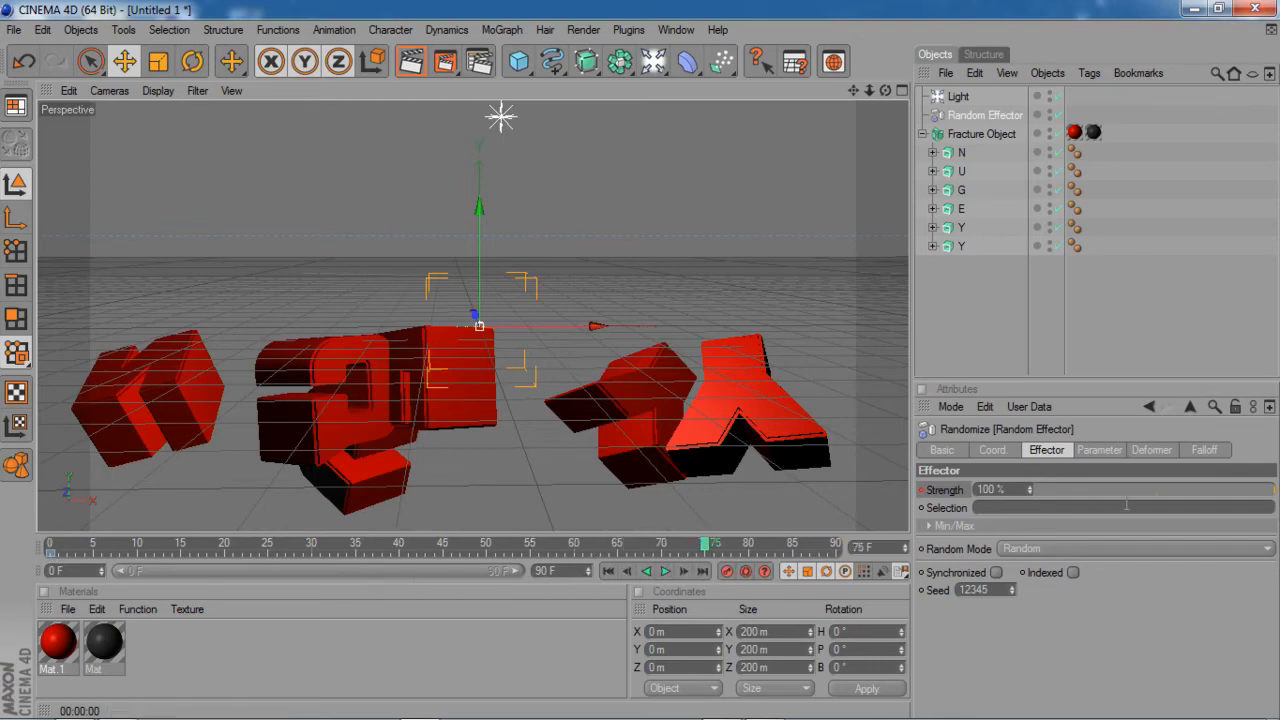
drag(1122, 491, 1022, 488)
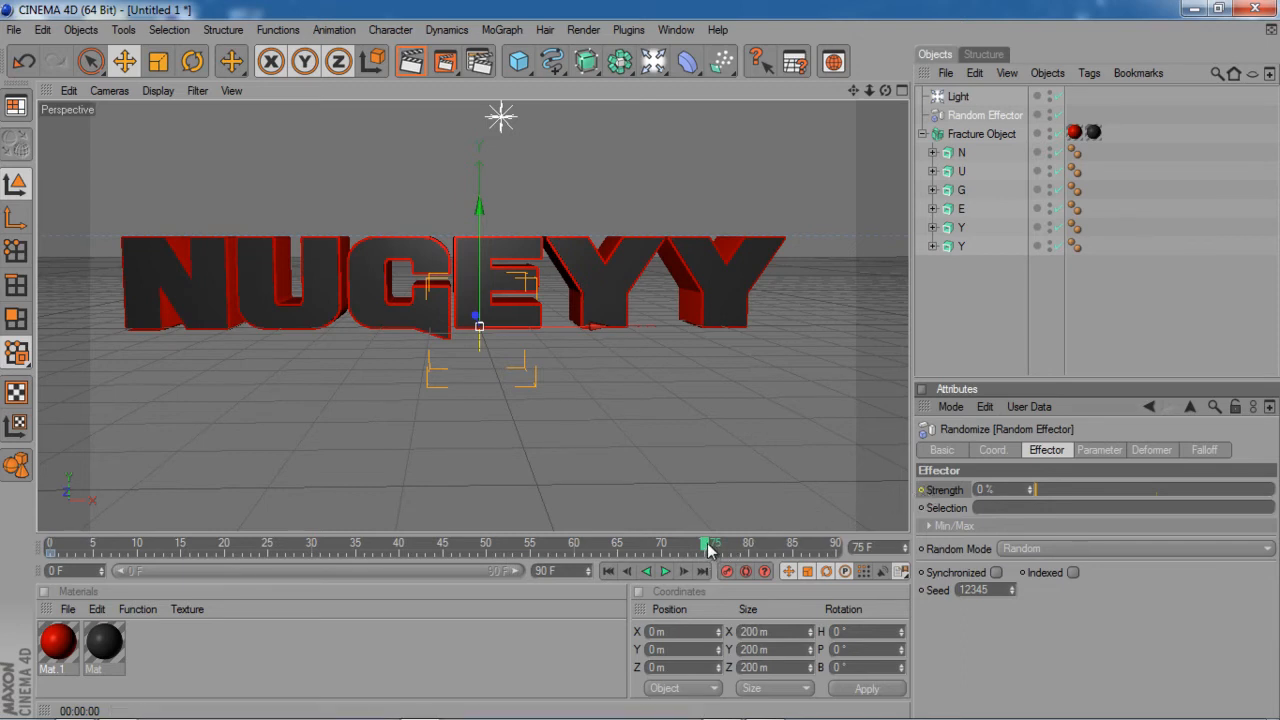
click(921, 490)
Play back the animation of the scattered letters assembling and stop it once the text is complete.
click(666, 574)
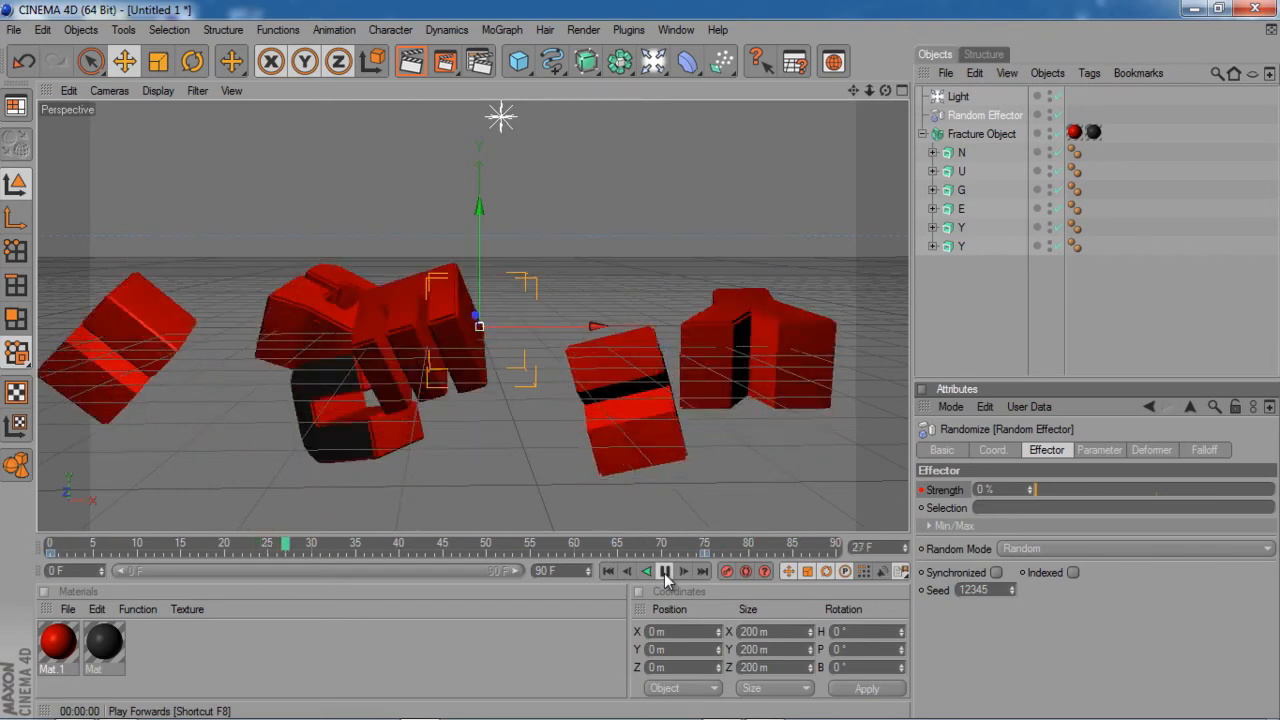
click(666, 574)
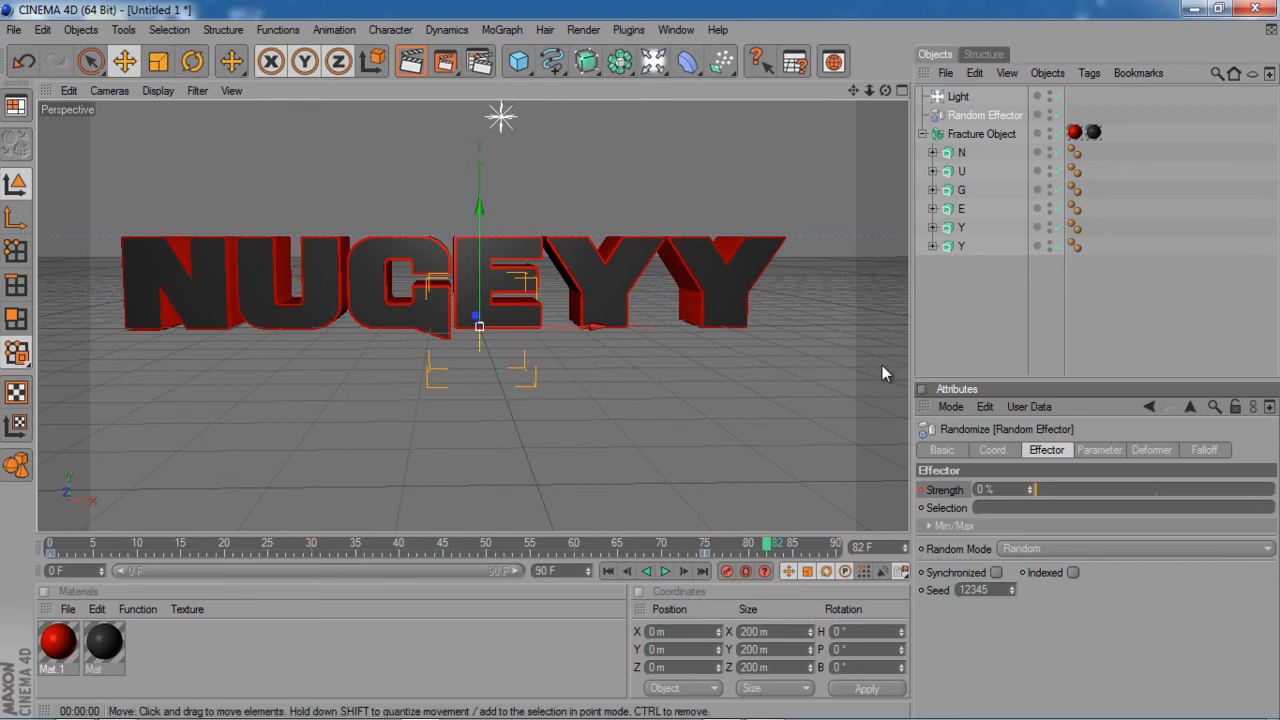
drag(853, 92, 640, 362)
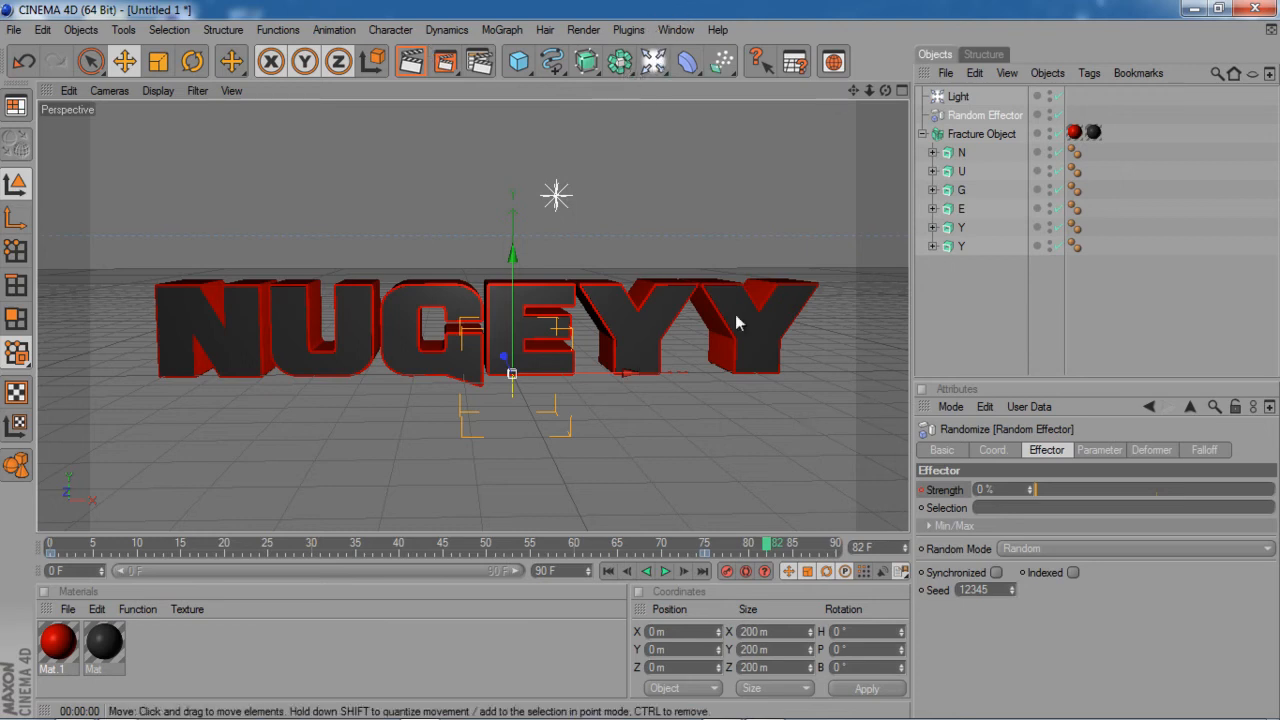
Review the render settings for output size, frame range, save path and the available file formats, leaving AVI Movie selected.
click(479, 61)
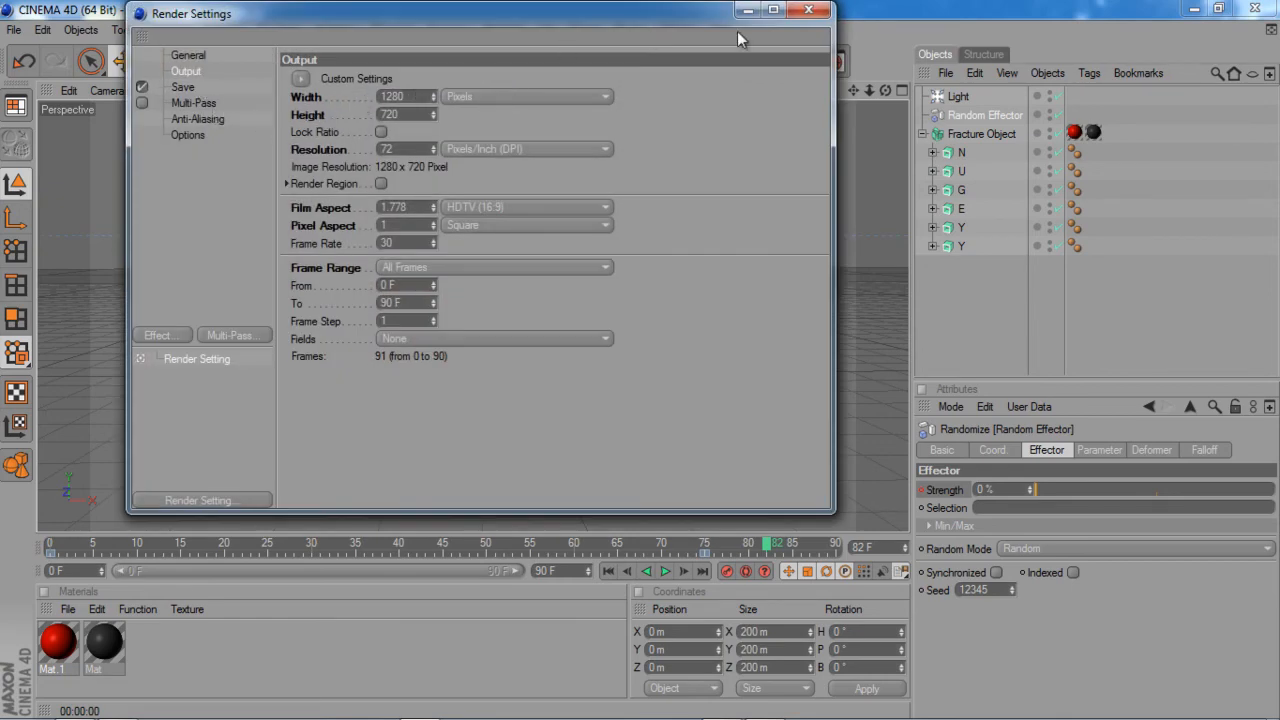
click(808, 10)
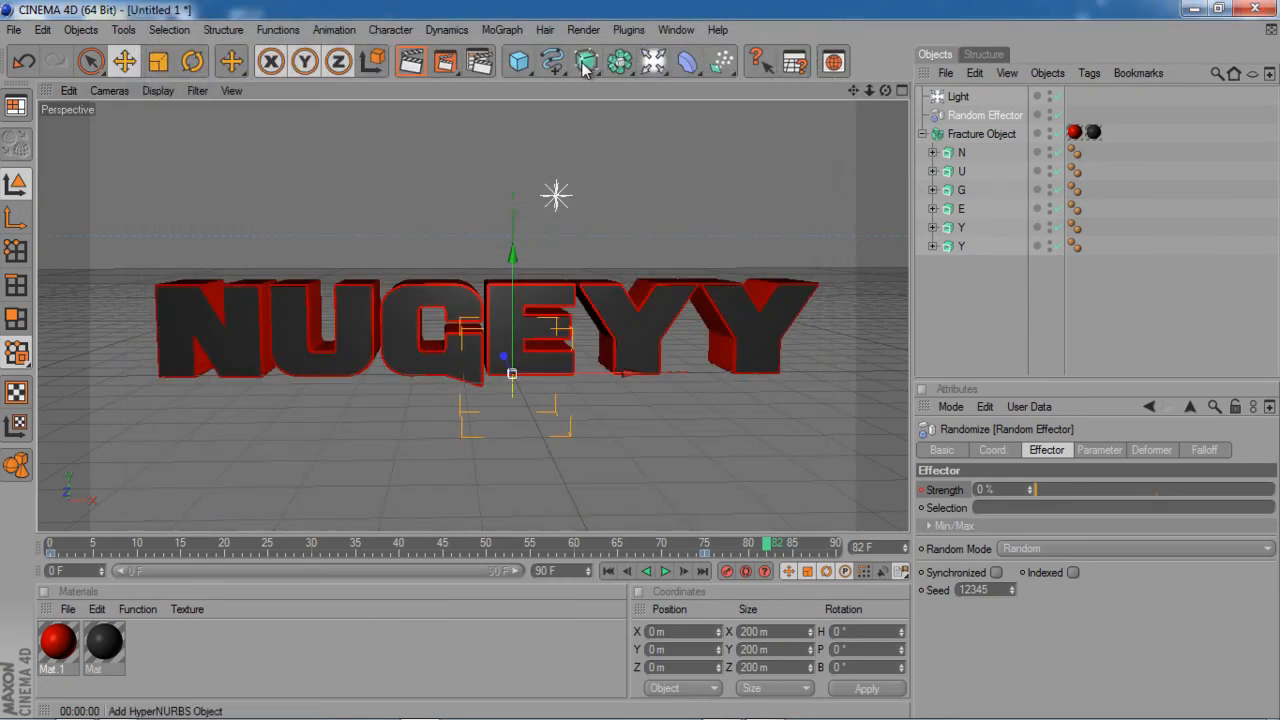
click(481, 66)
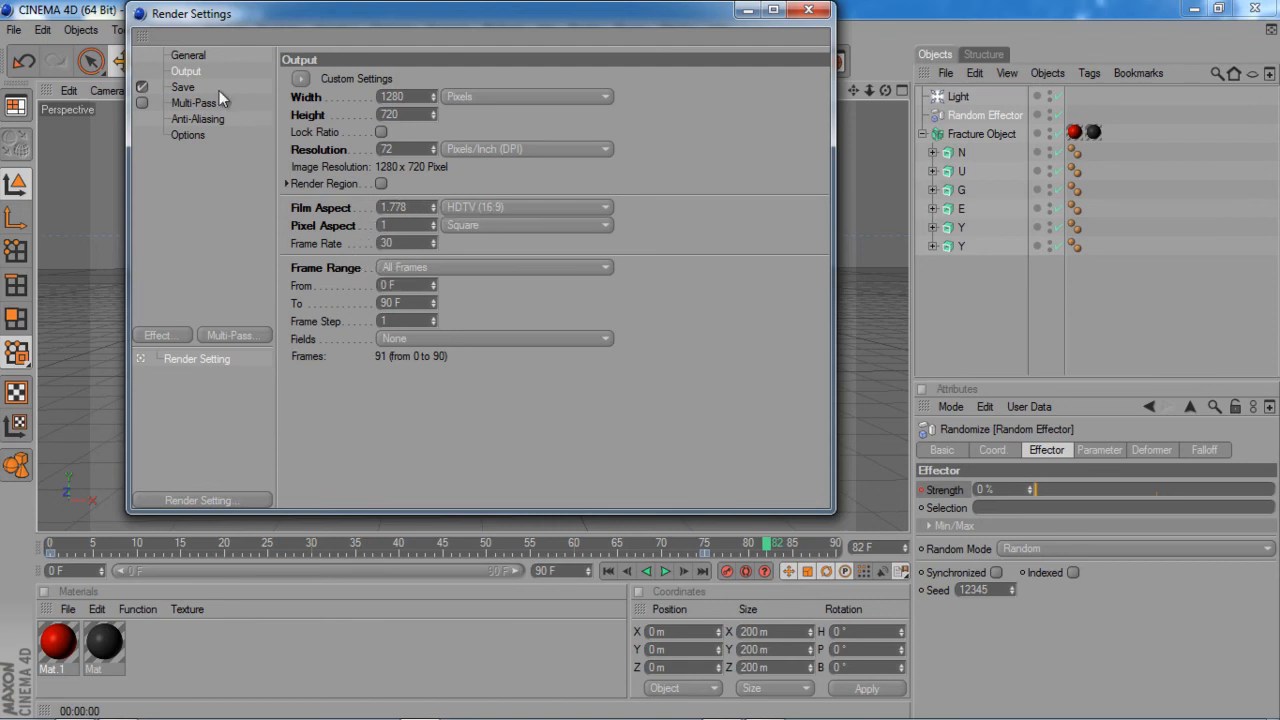
click(183, 87)
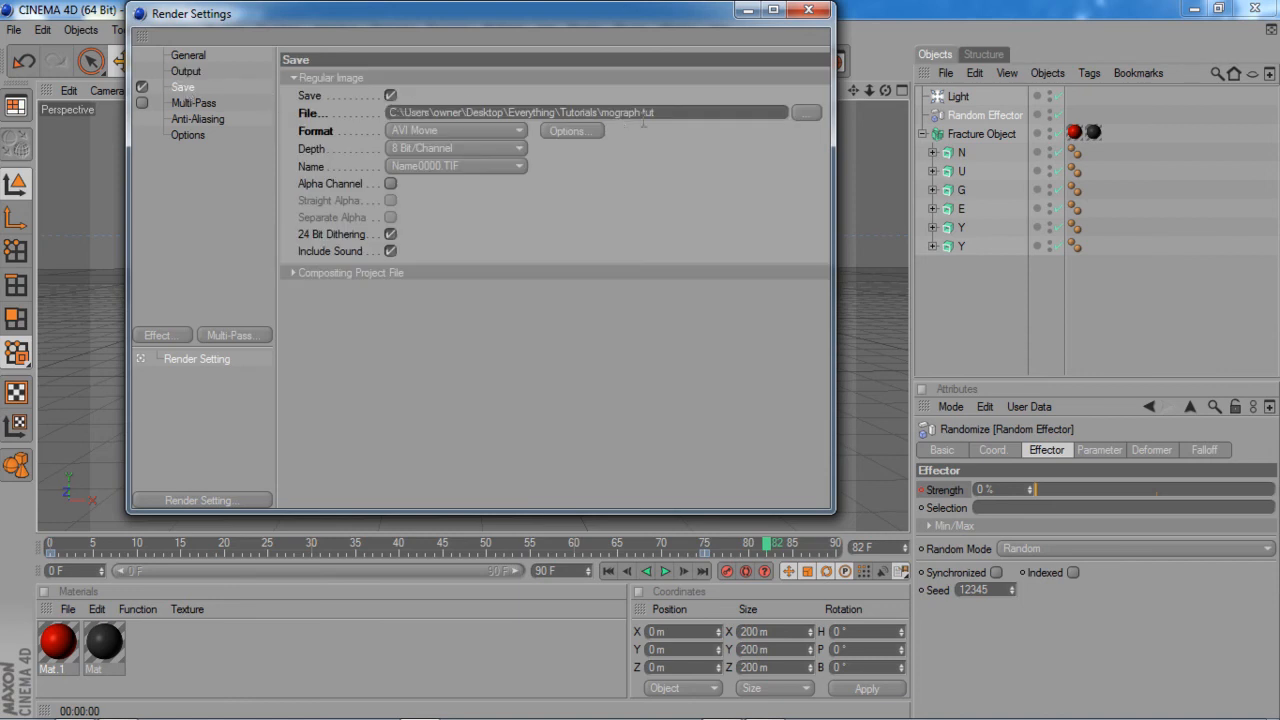
click(558, 132)
click(385, 58)
click(430, 129)
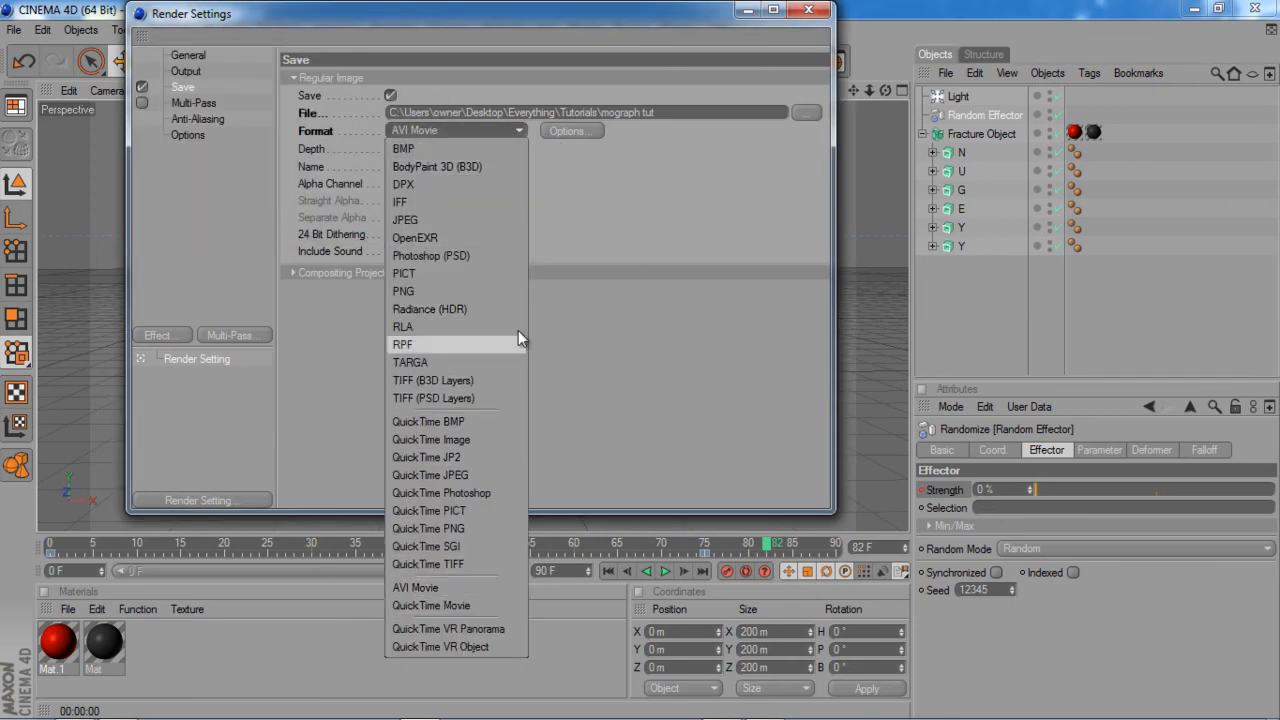
click(567, 232)
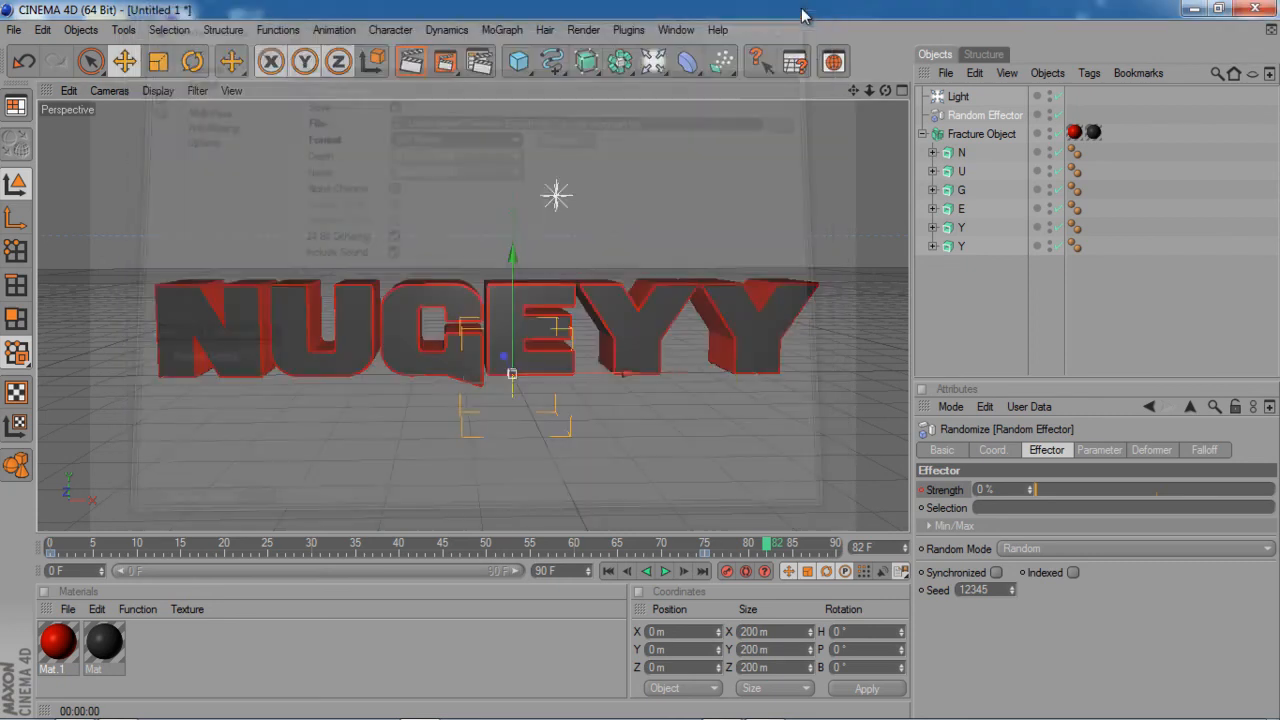
click(808, 9)
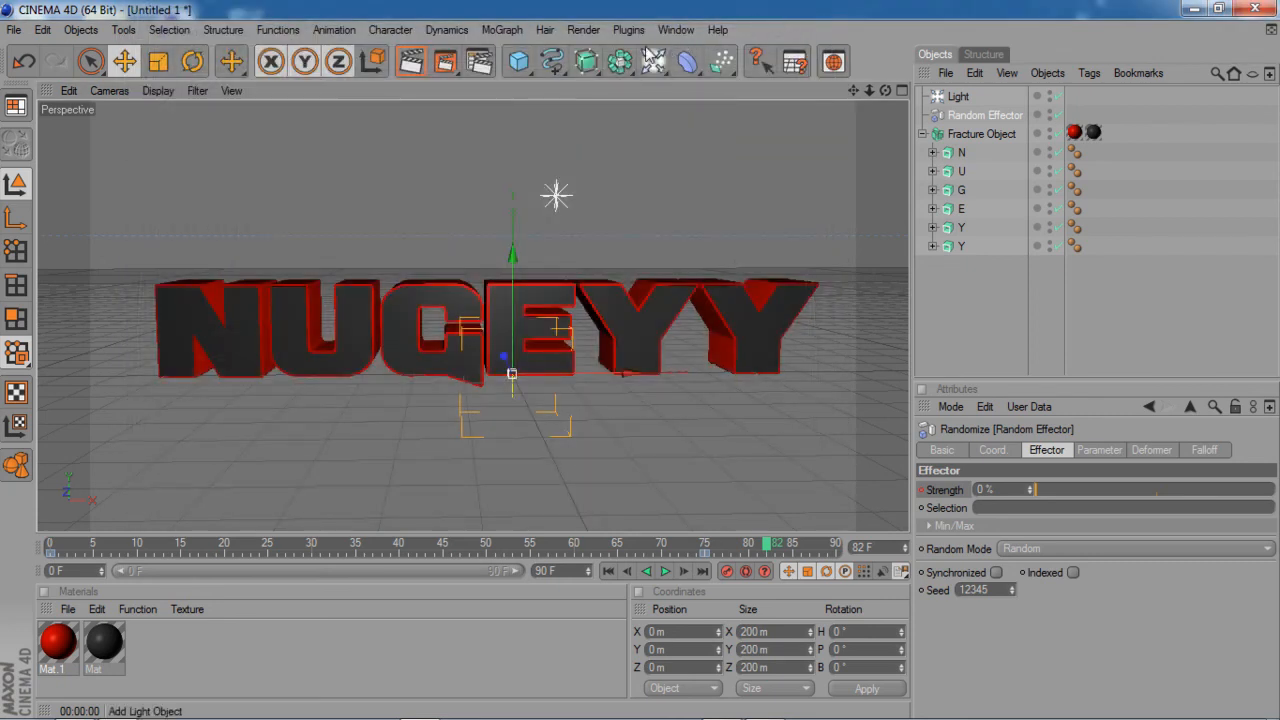
Try to render the animation to the Picture Viewer, cancelling the overwrite of the existing mograph tut.avi.
click(445, 66)
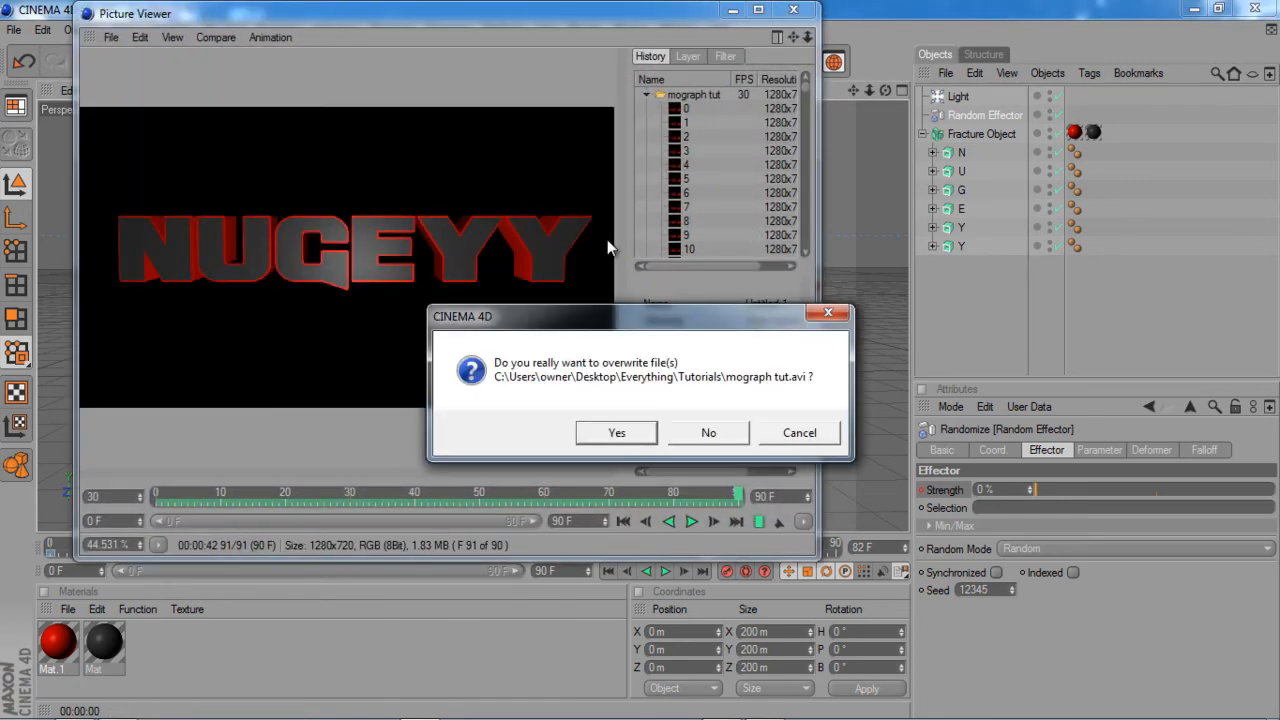
click(795, 437)
click(733, 10)
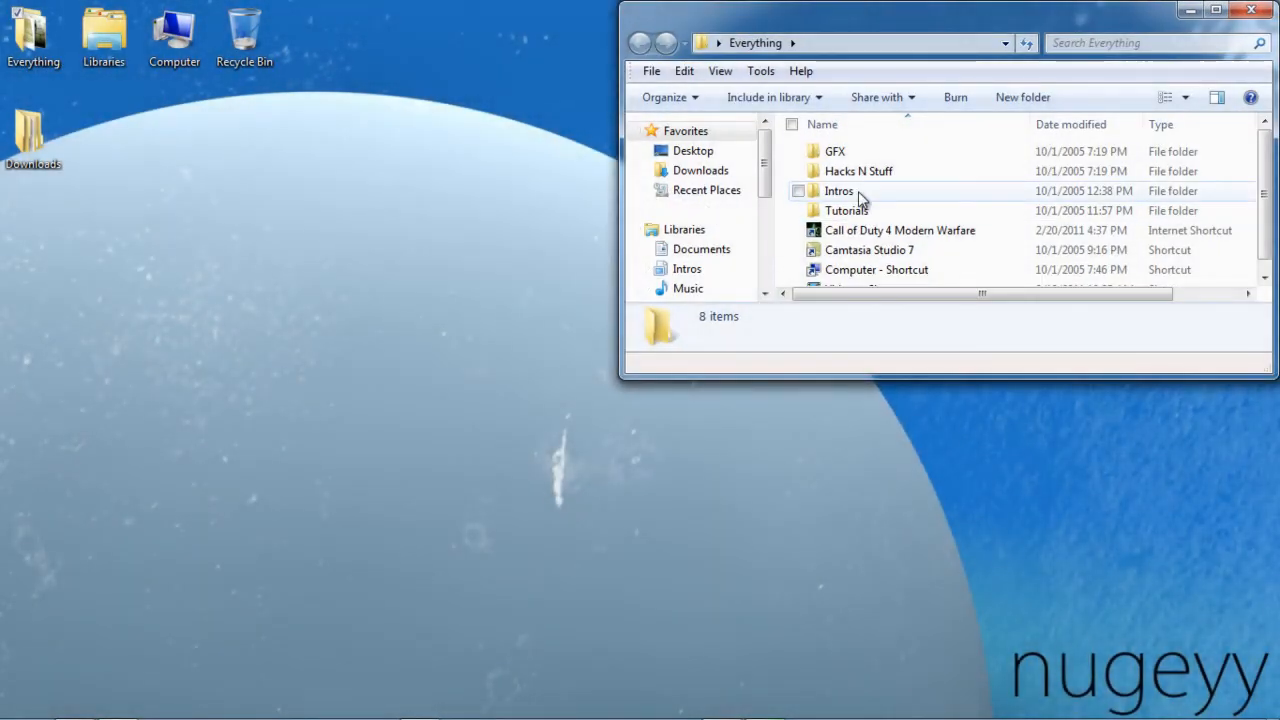
Play the rendered mograph tut video from the Tutorials folder and close the folder window.
double_click(850, 209)
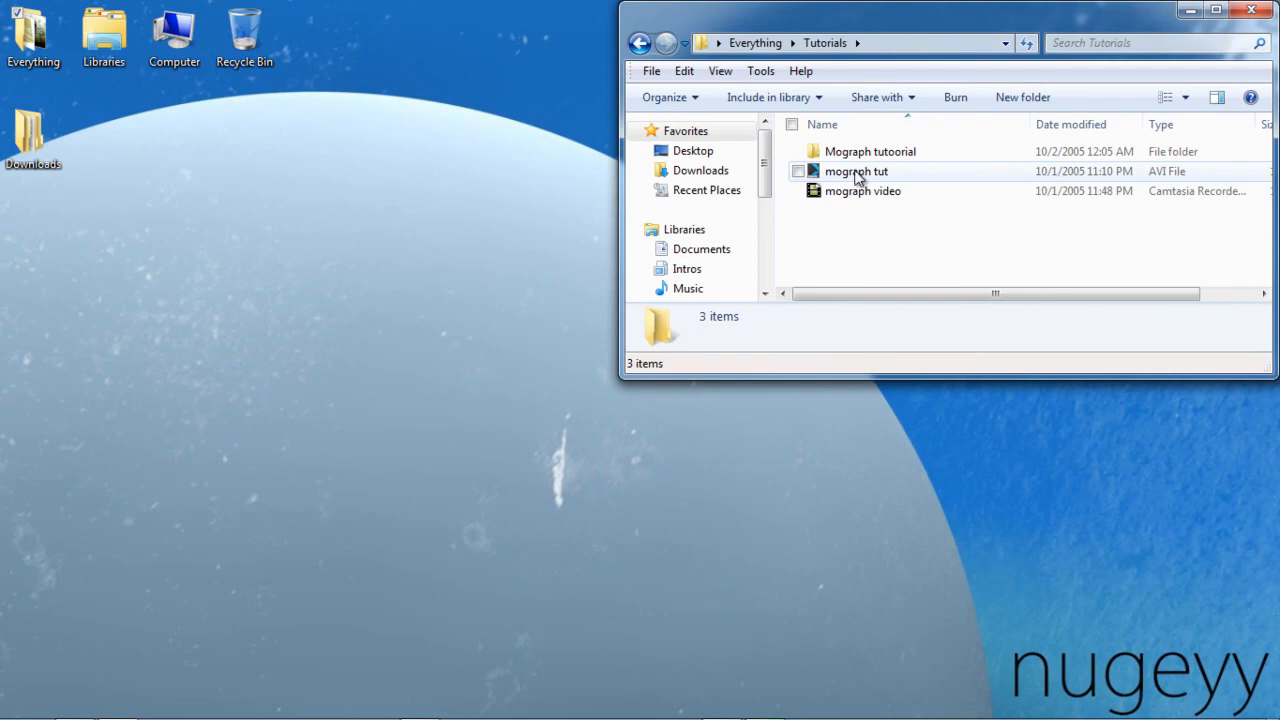
click(856, 176)
double_click(856, 174)
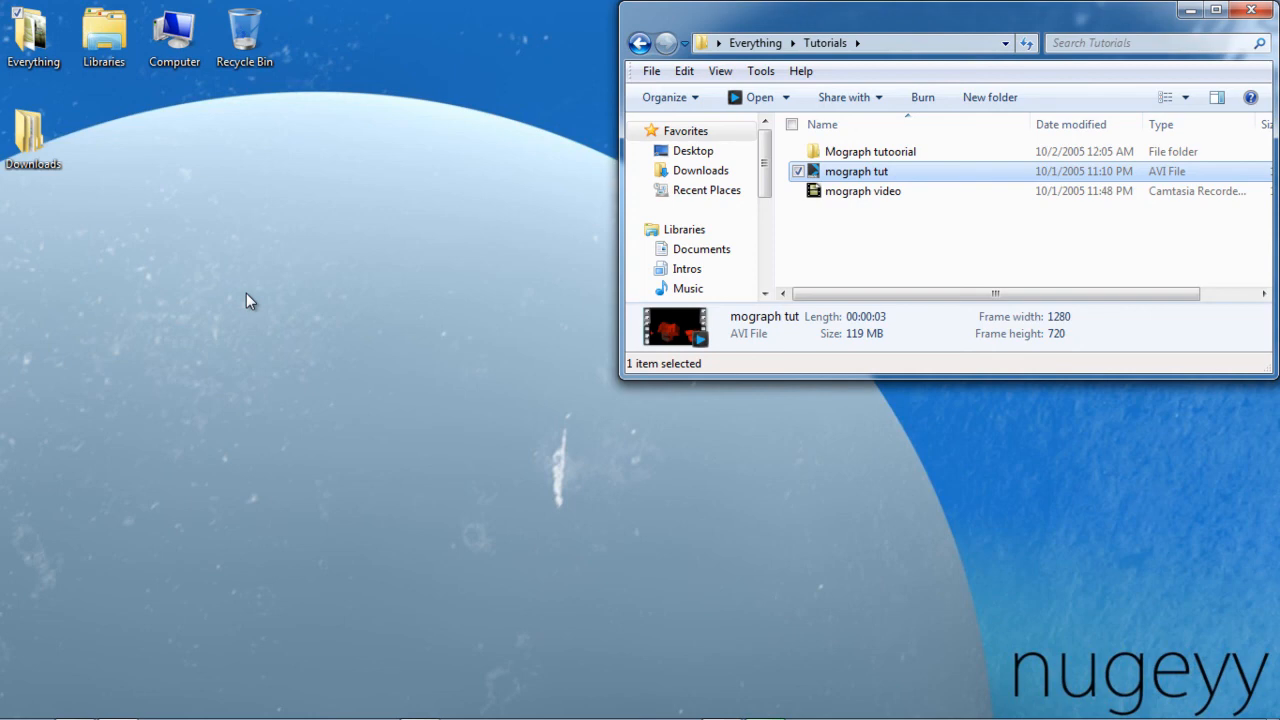
click(1262, 10)
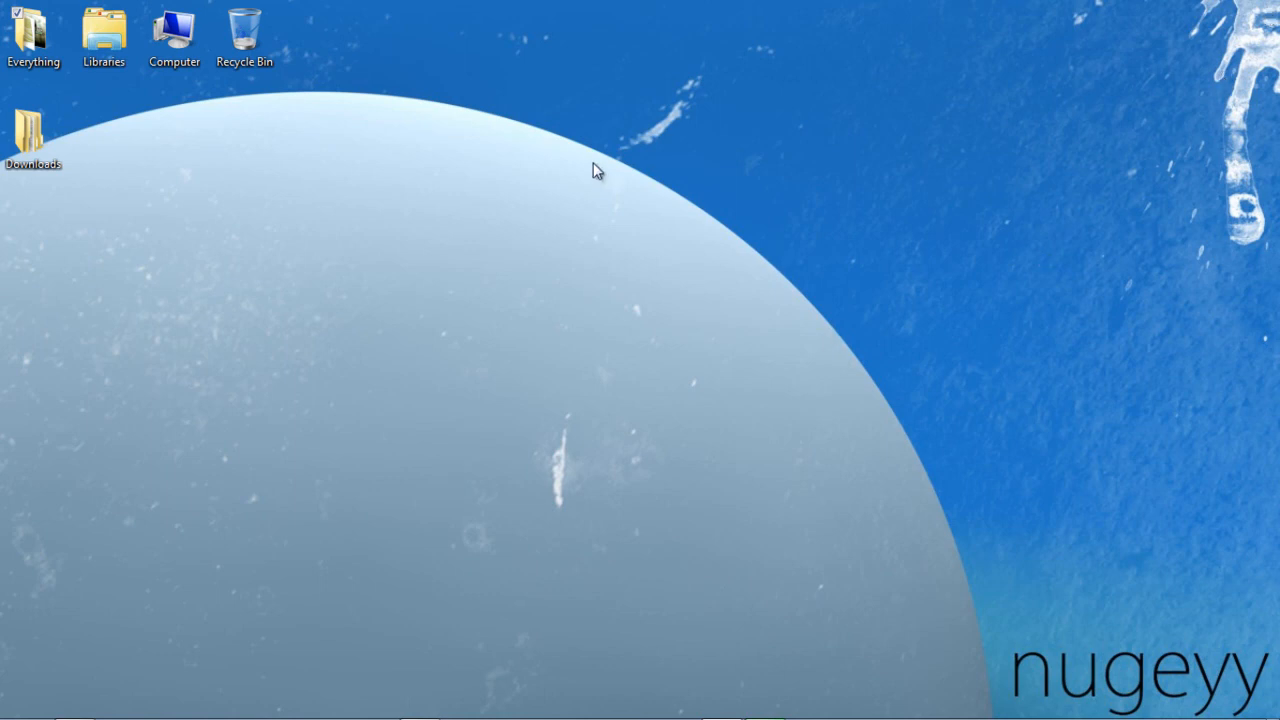
Move the Downloads folder on the desktop next to the Recycle Bin.
drag(34, 138, 330, 56)
click(349, 538)
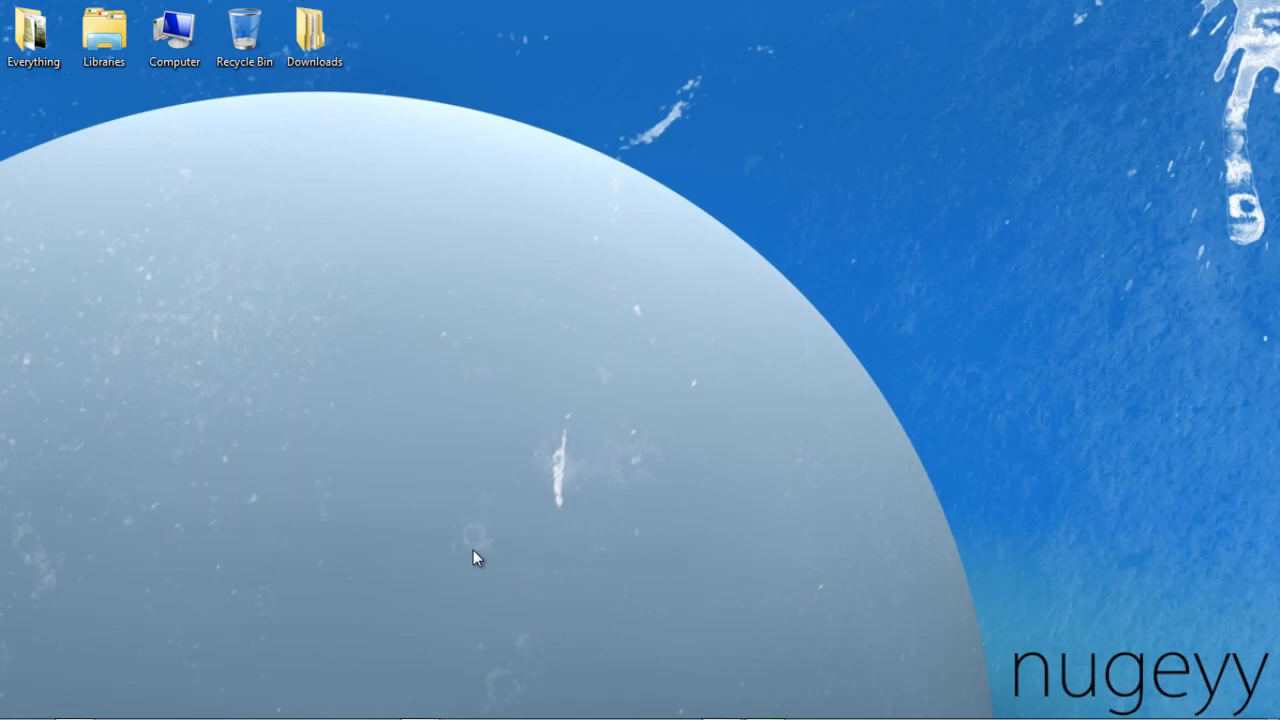